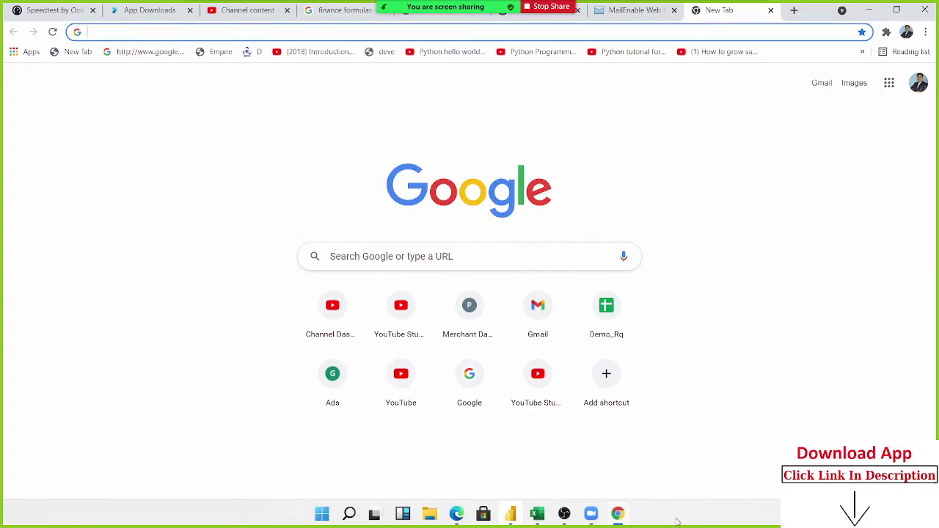
Step: Open google.com and search for 'power bi' using the autocomplete suggestion
left_click(807, 514)
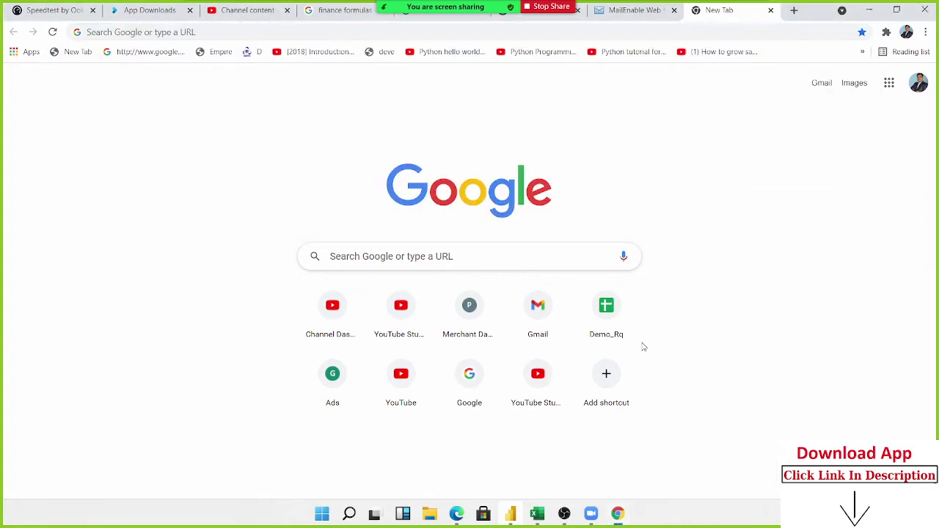
left_click(297, 30)
type("go")
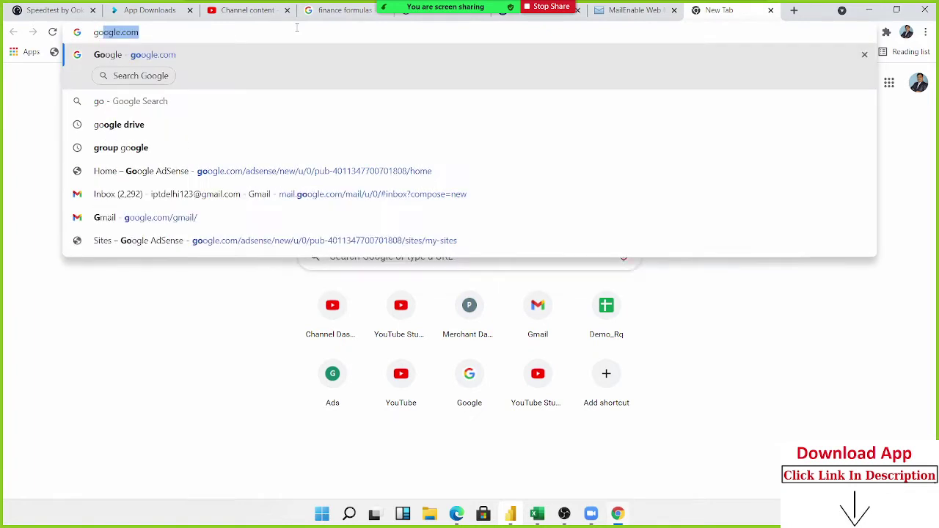
key("Return")
type("po")
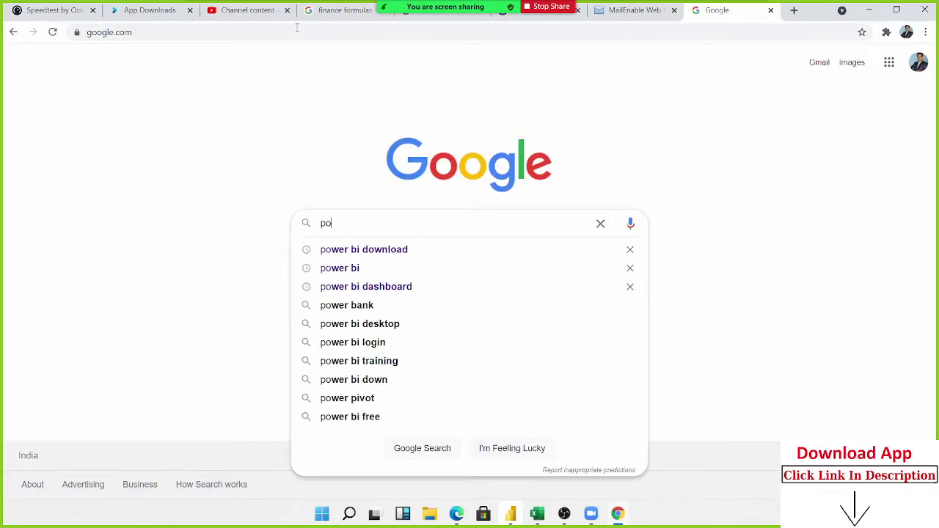
key("Down")
key("Down")
key("Return")
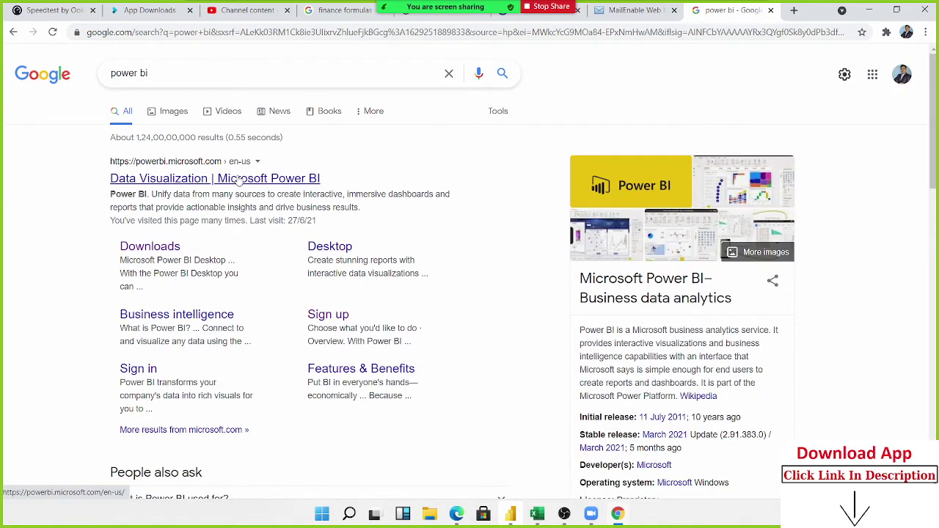
Step: Open the Microsoft Power BI site from the results and start the free Power BI trial signup
left_click(239, 181)
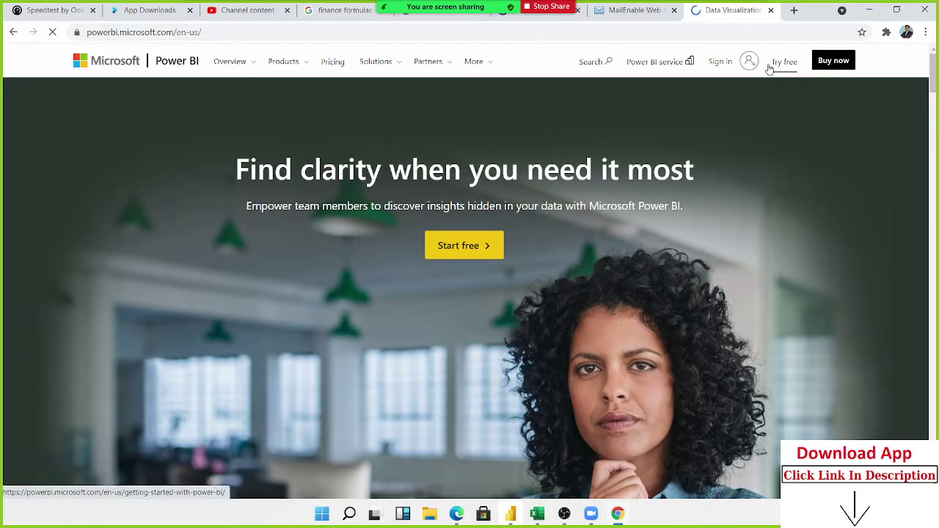
left_click(781, 64)
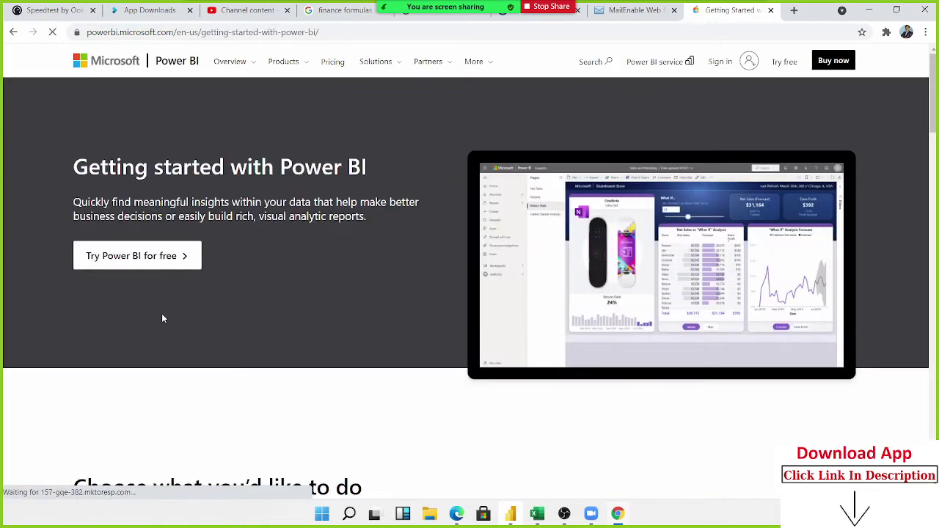
left_click(114, 260)
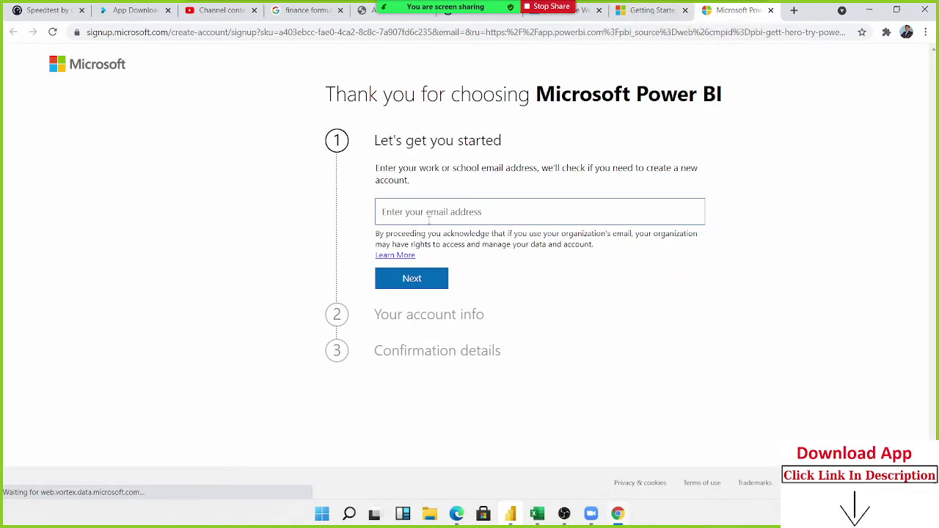
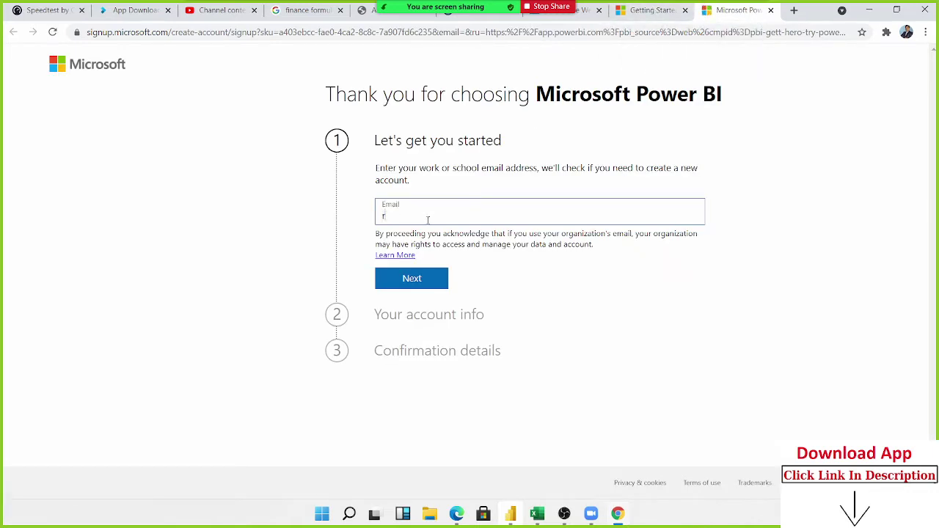
Step: Submit the work email address and indicate it was issued by your organization
left_click(413, 280)
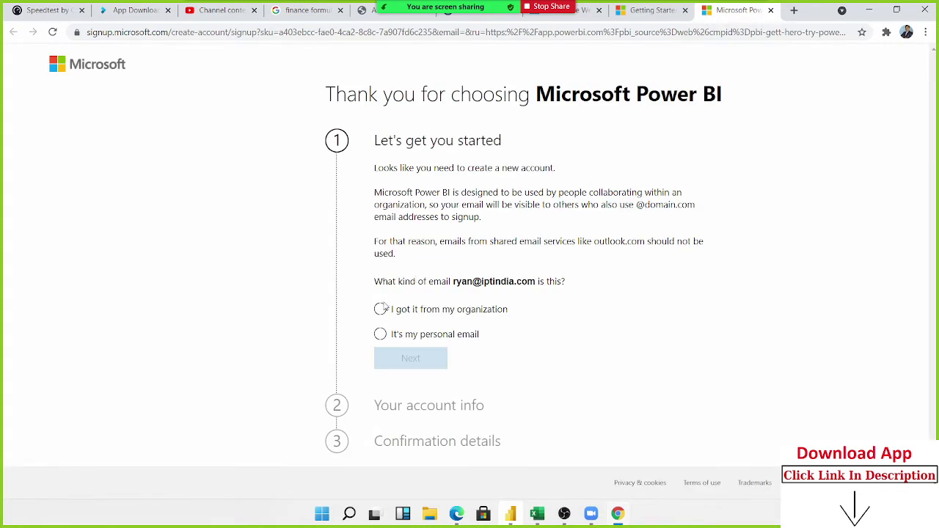
left_click(380, 308)
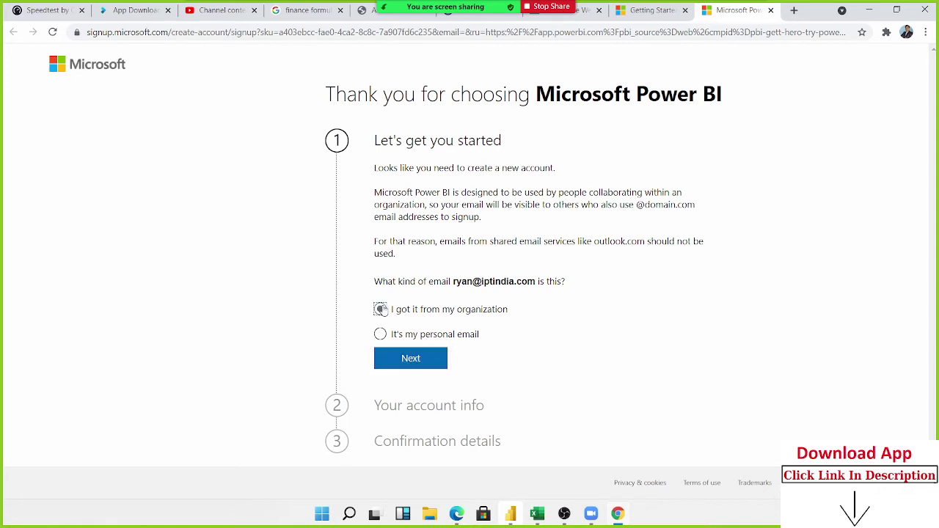
left_click(409, 367)
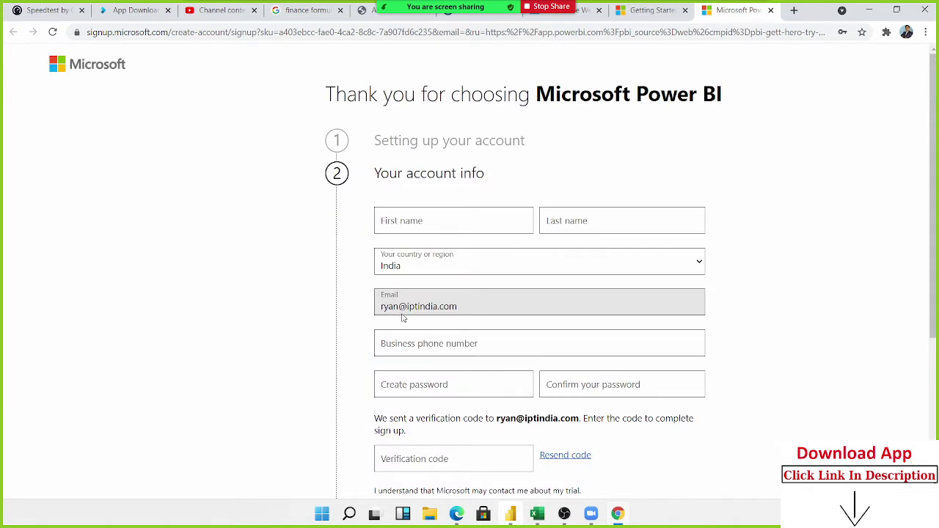
Step: Enter the user's first name and last name in the account info form
left_click(405, 227)
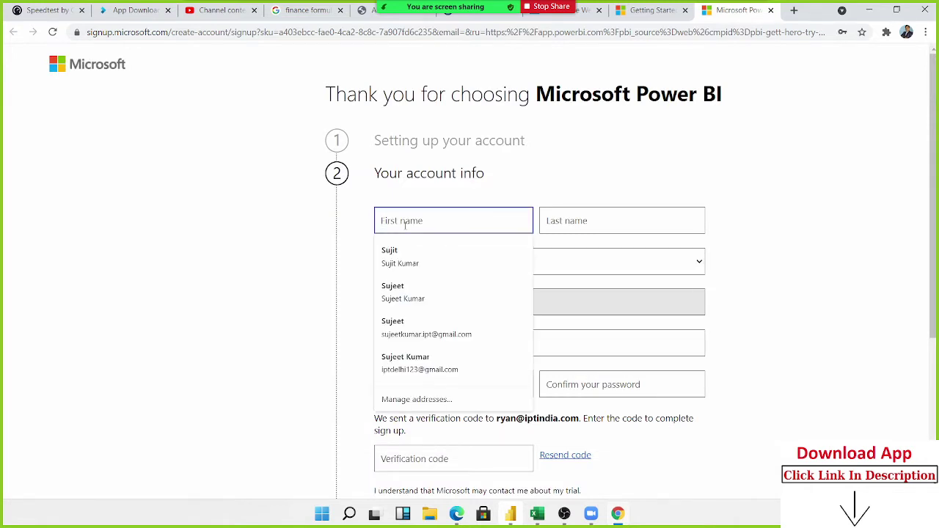
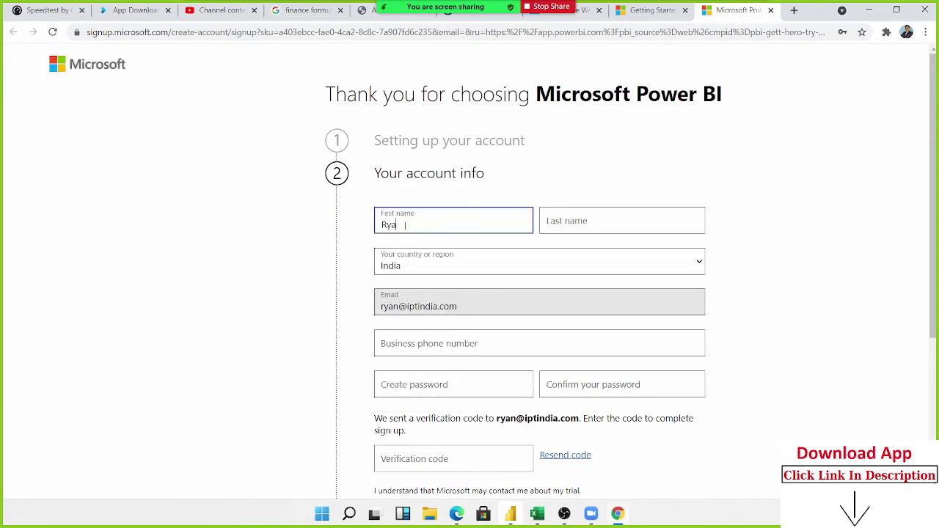
left_click(620, 225)
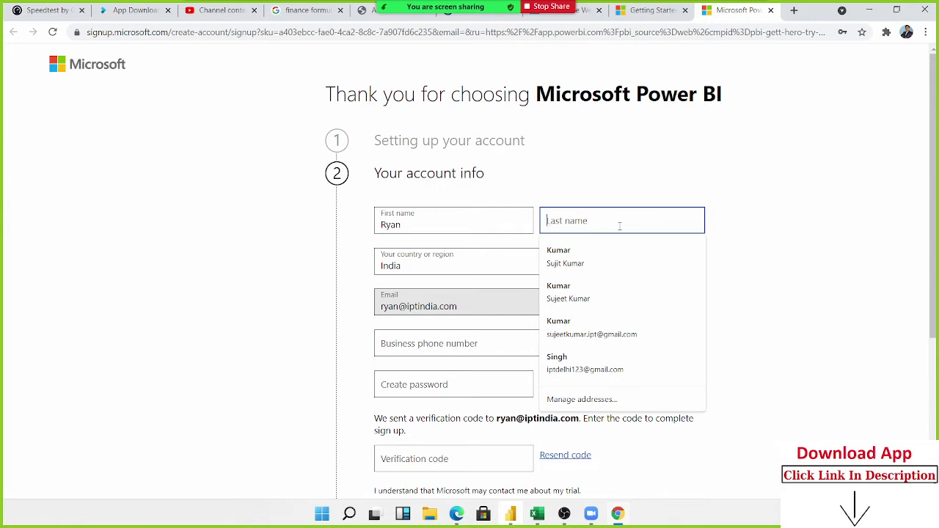
type("H")
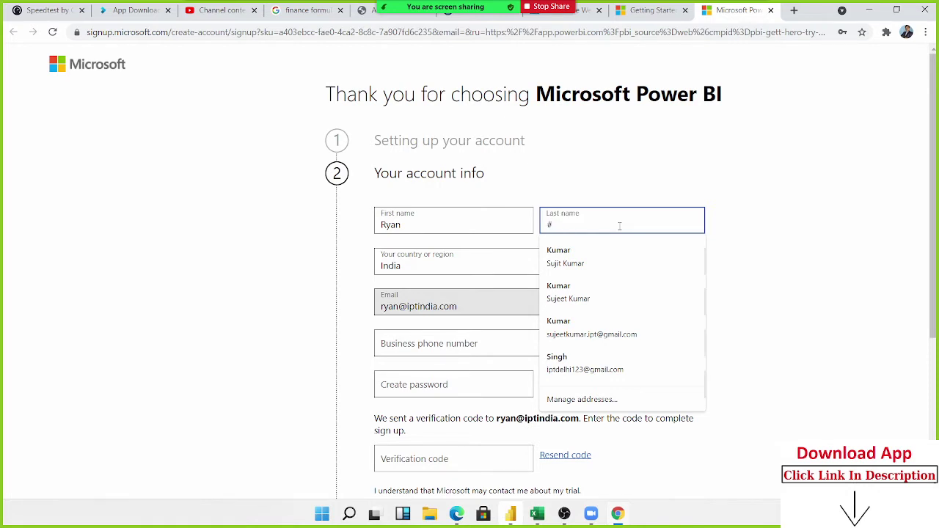
key("BackSpace")
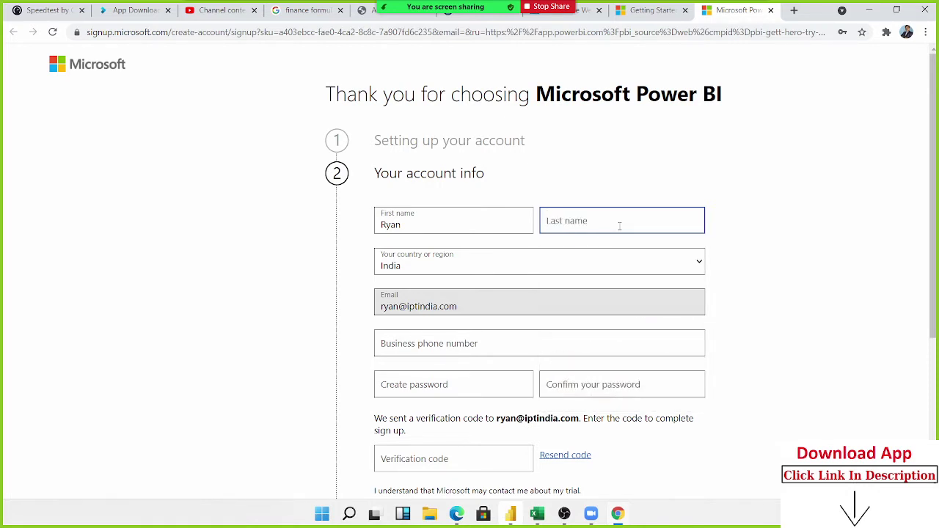
scroll(419, 293, "down", 1)
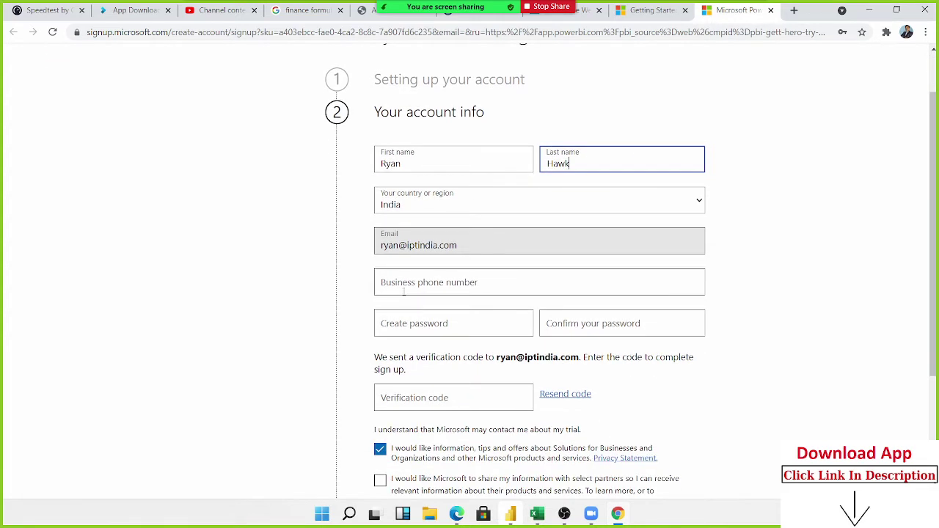
scroll(432, 233, "down", 1)
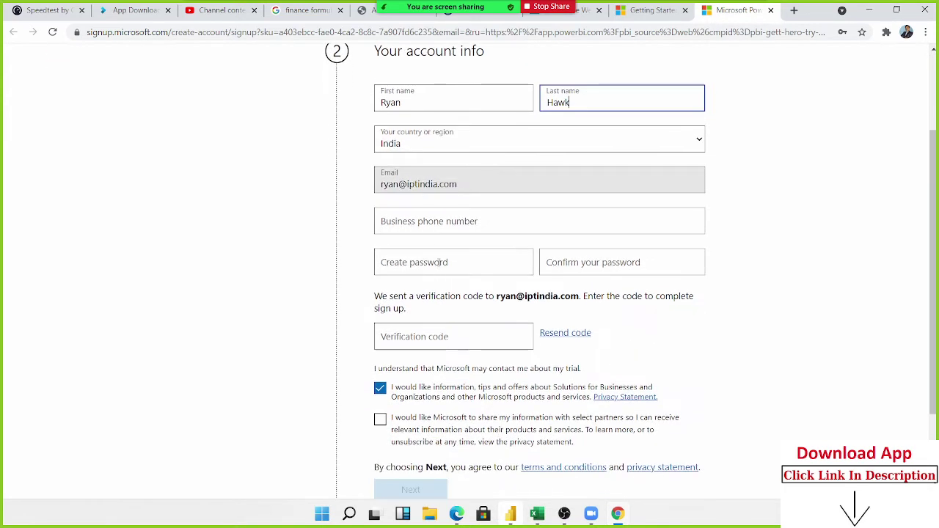
Step: Enter the full business phone number, adding the missing final digit
left_click(437, 220)
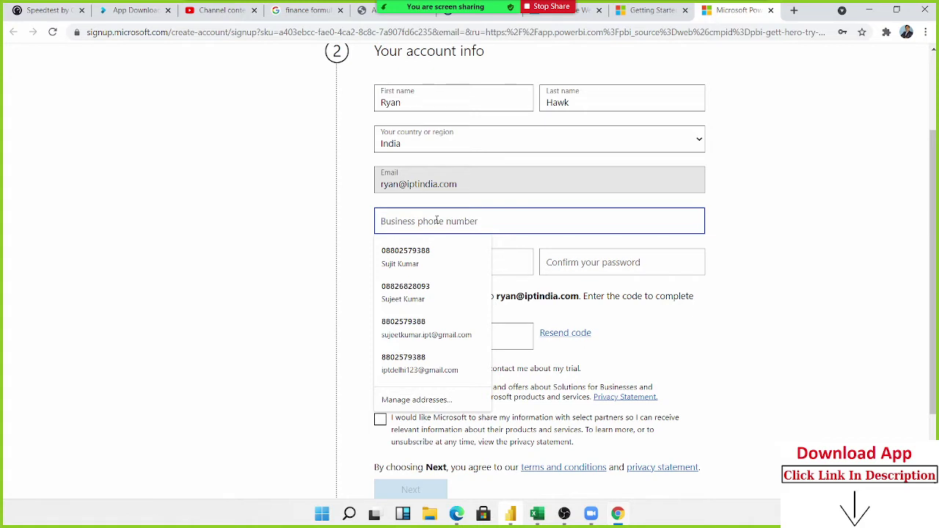
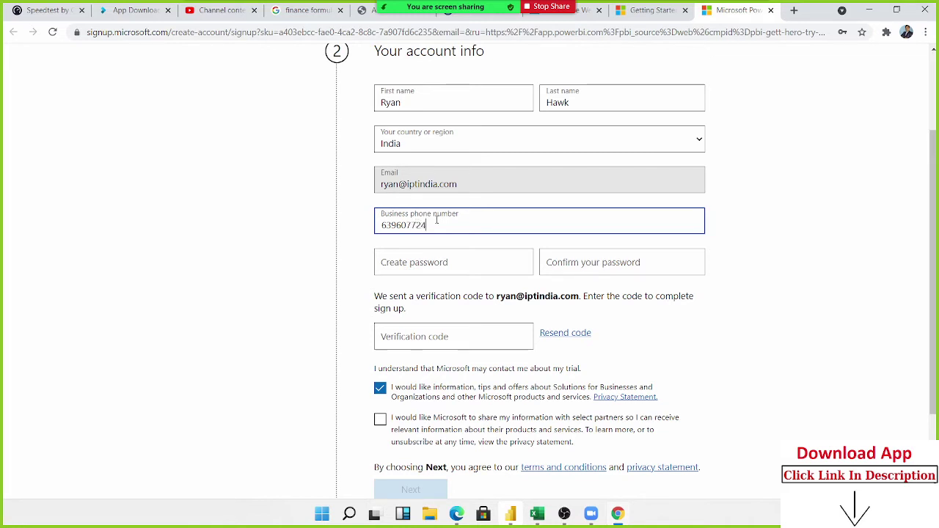
left_click(438, 265)
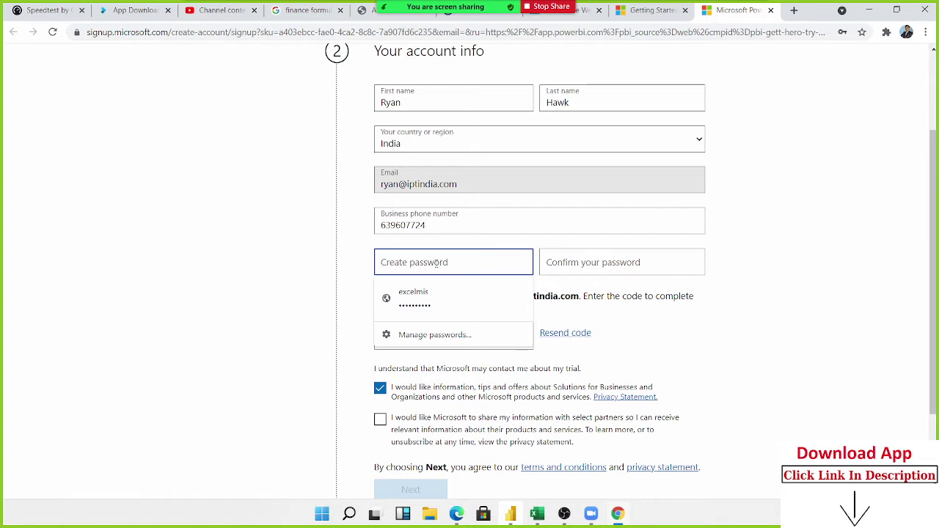
left_click(450, 226)
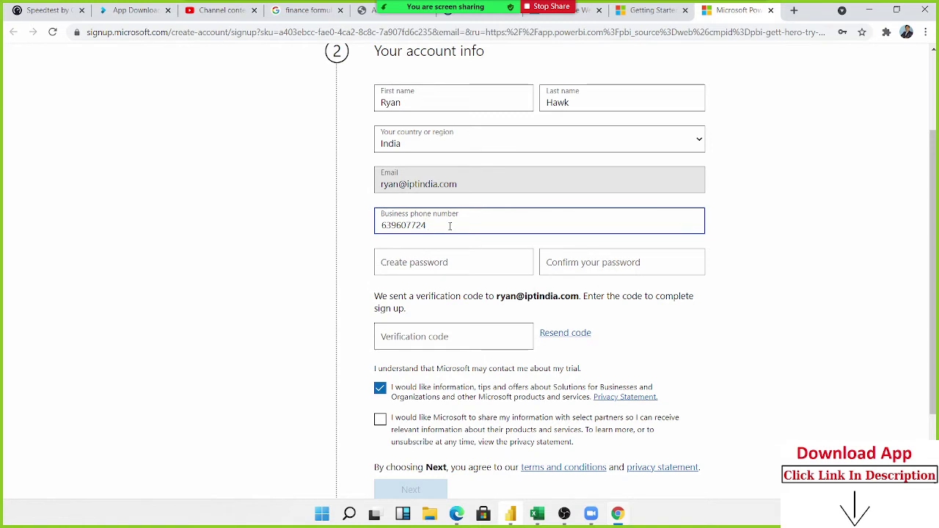
left_click(481, 265)
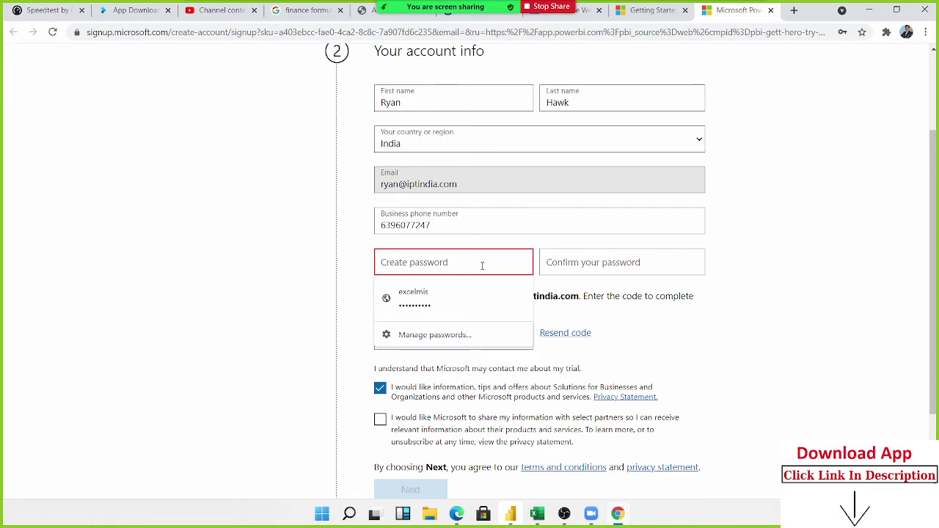
Step: Create and confirm the account password, then switch to the webmail tab for the code
type("ab")
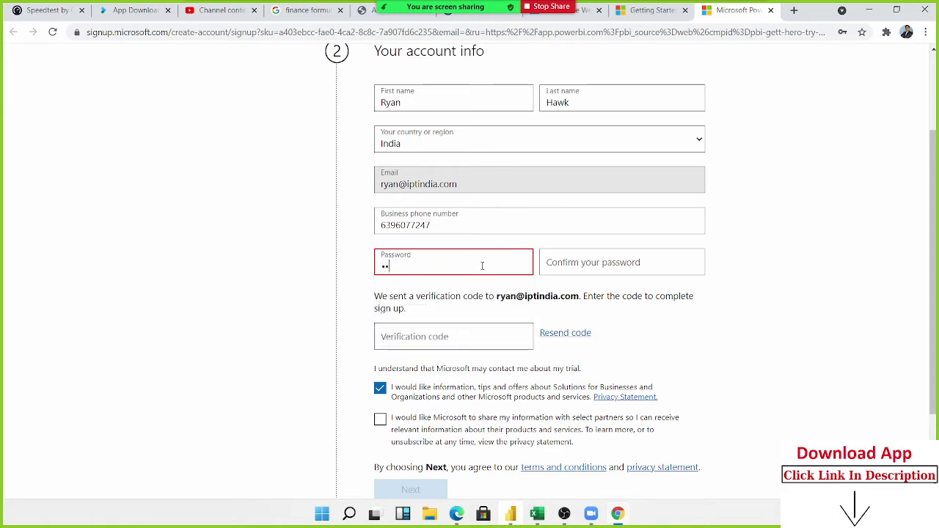
key("BackSpace")
key("BackSpace")
key("Tab")
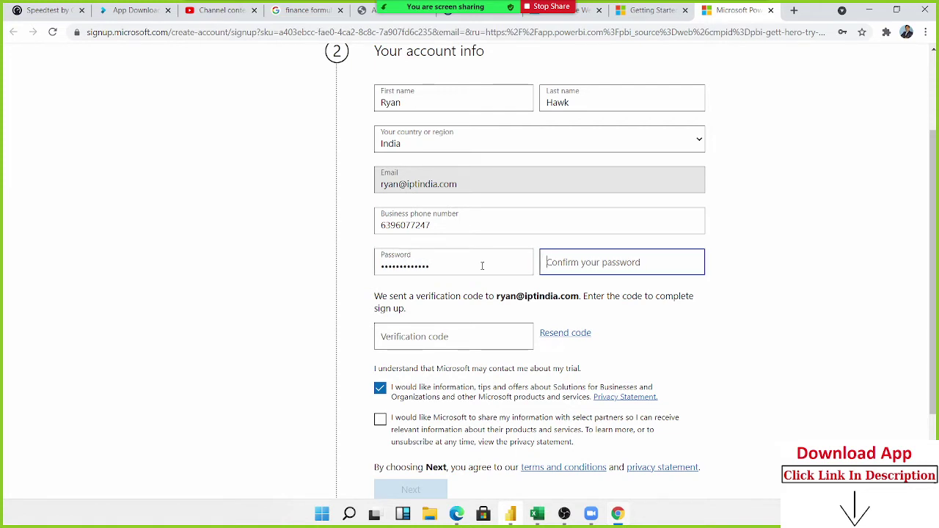
type("a")
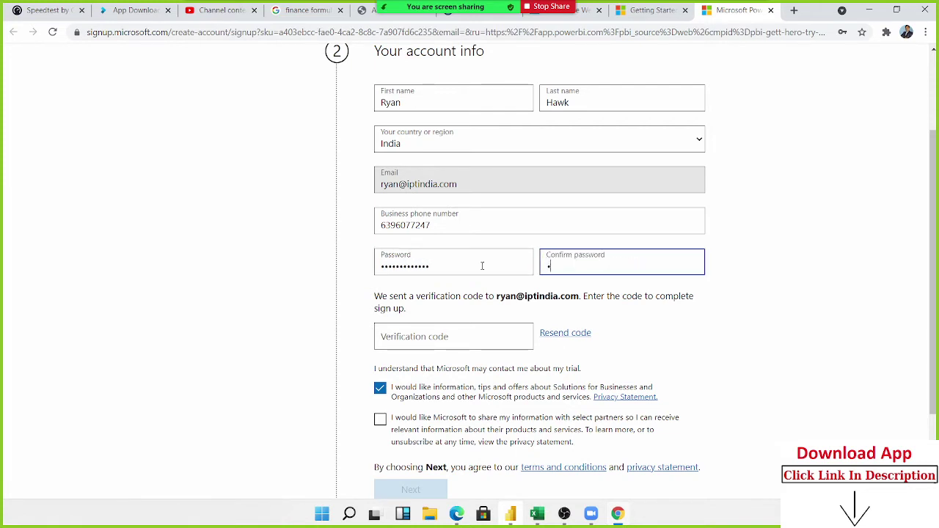
key("BackSpace")
key("BackSpace")
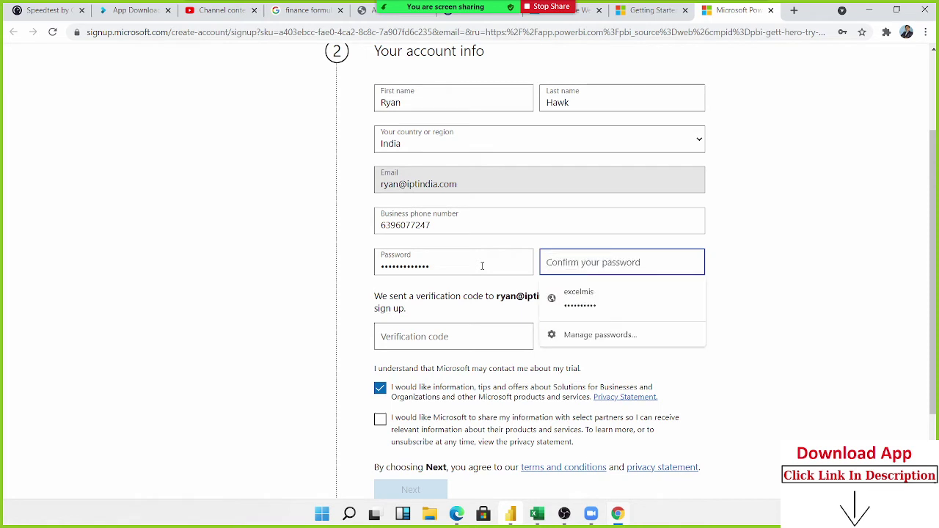
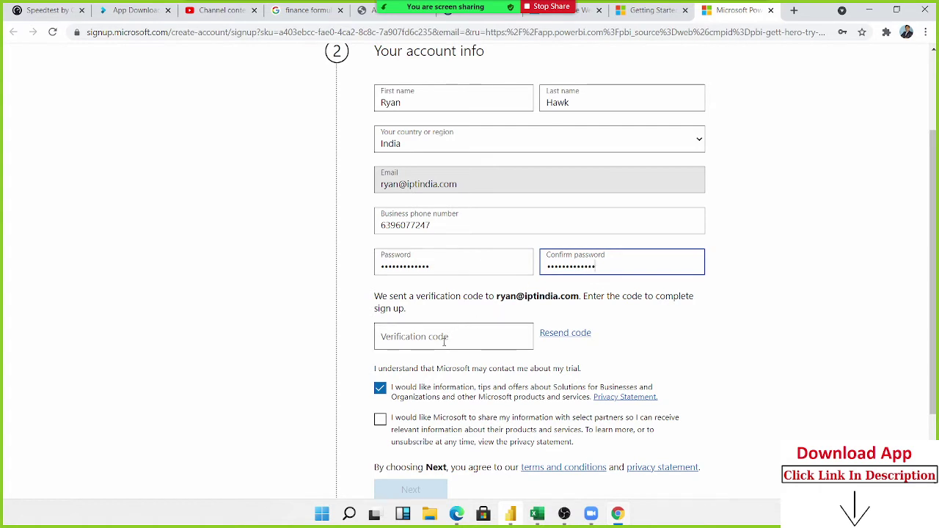
left_click(443, 336)
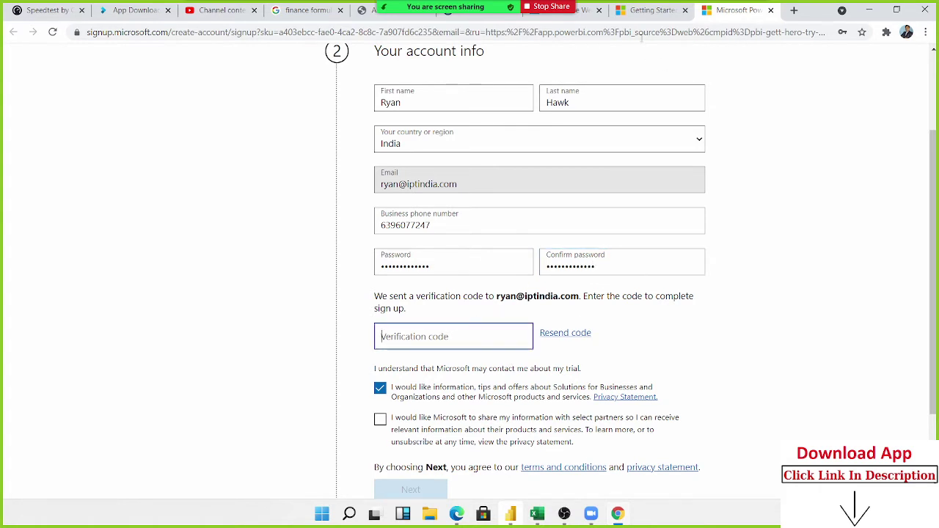
left_click(587, 16)
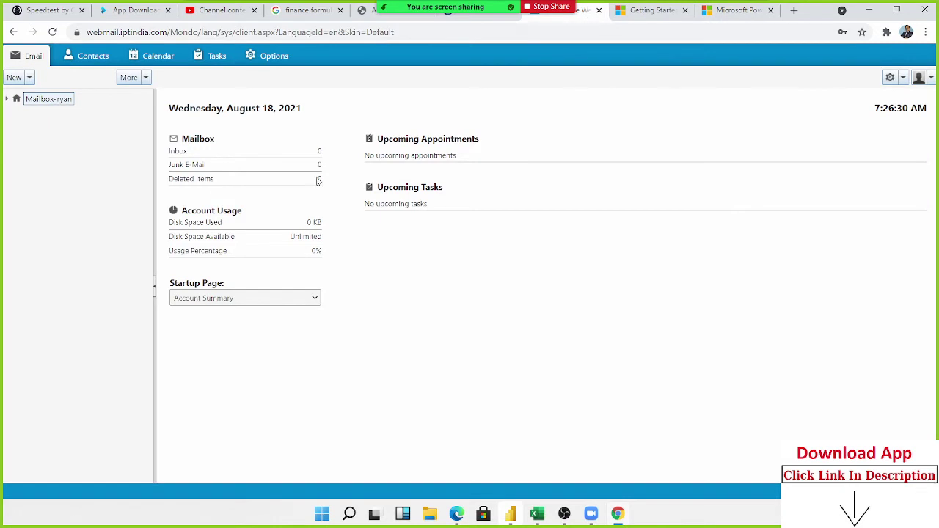
Step: Read the verification code in Microsoft's signup-code email, then return to the signup form
left_click(178, 150)
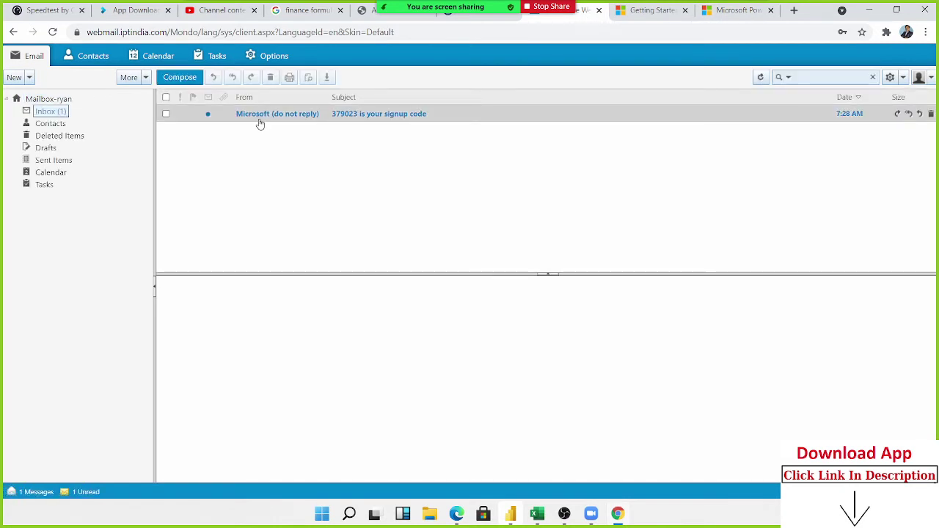
left_click(260, 118)
scroll(470, 382, "down", 3)
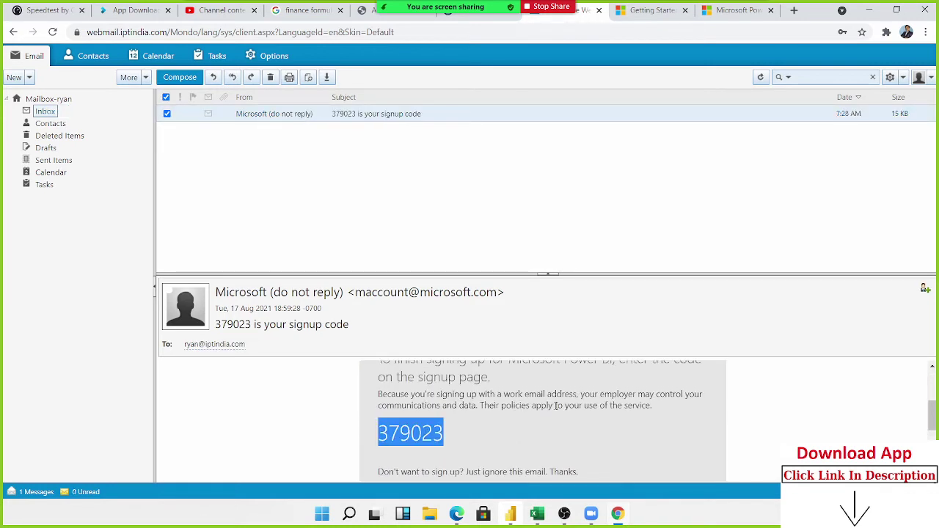
left_click(720, 13)
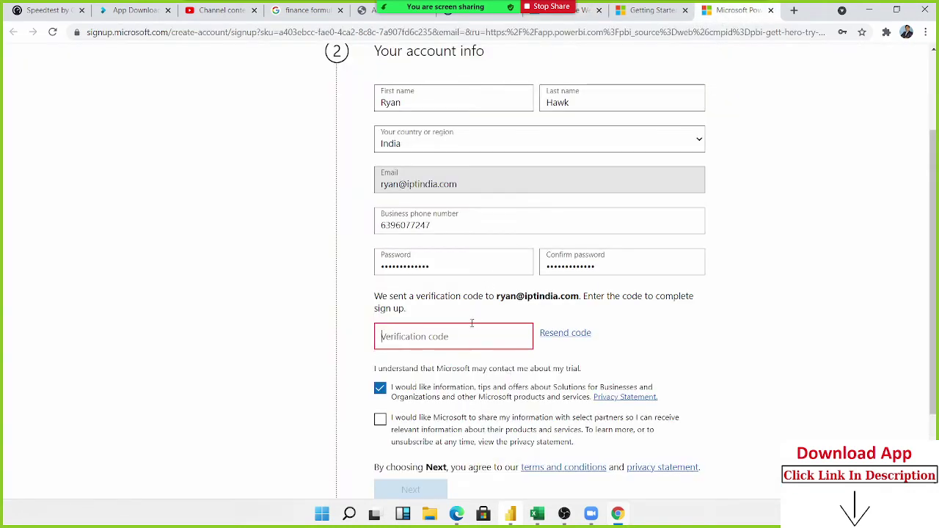
Step: Paste the verification code, allow partner sharing, submit, and save the password in the browser
scroll(568, 349, "down", 2)
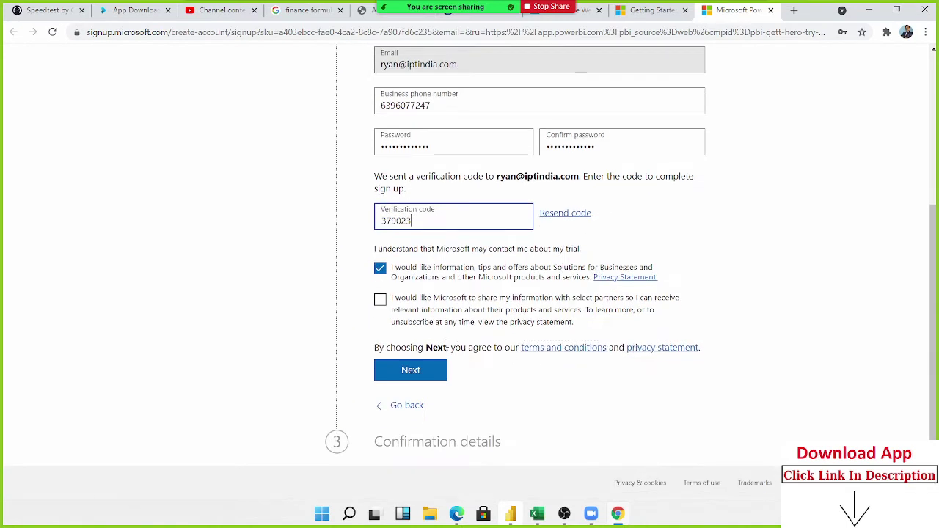
left_click(380, 299)
left_click(407, 376)
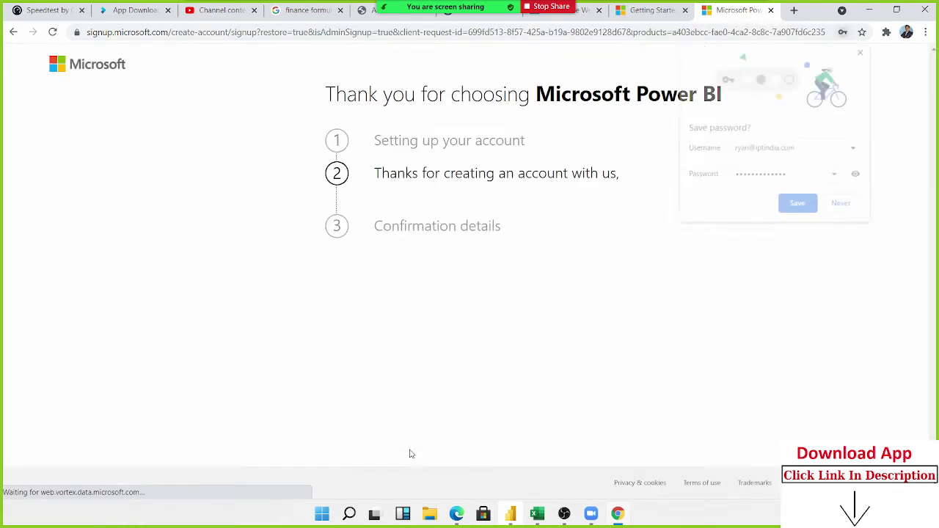
left_click(799, 208)
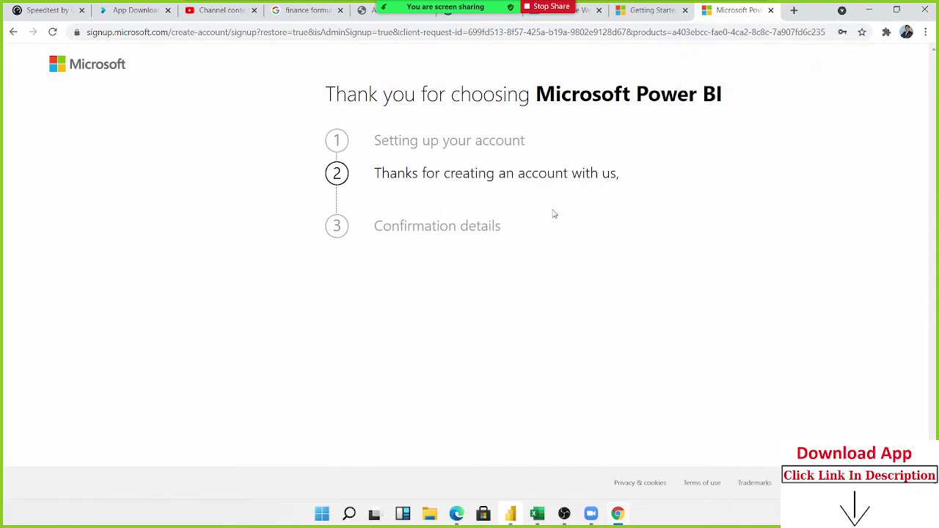
left_click(584, 11)
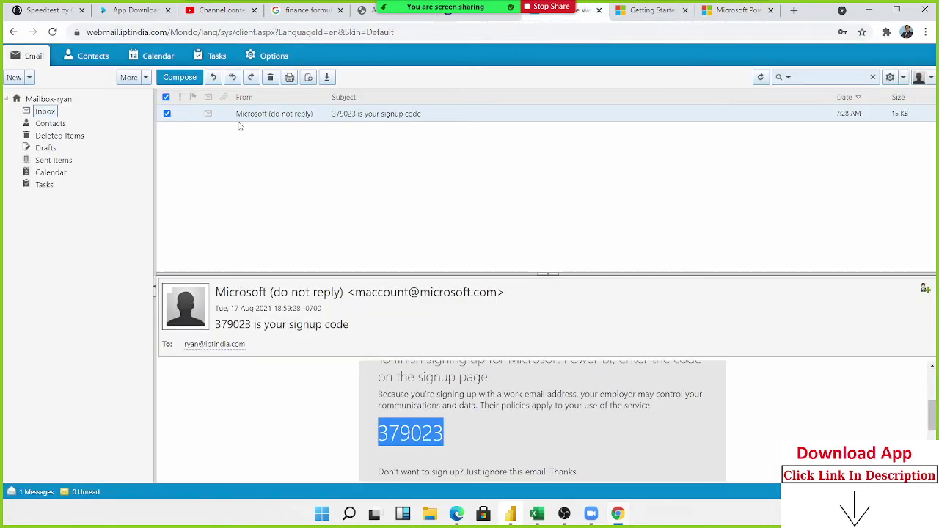
Step: Sign in on the Getting Started page and launch Power BI service from the account menu
left_click(53, 32)
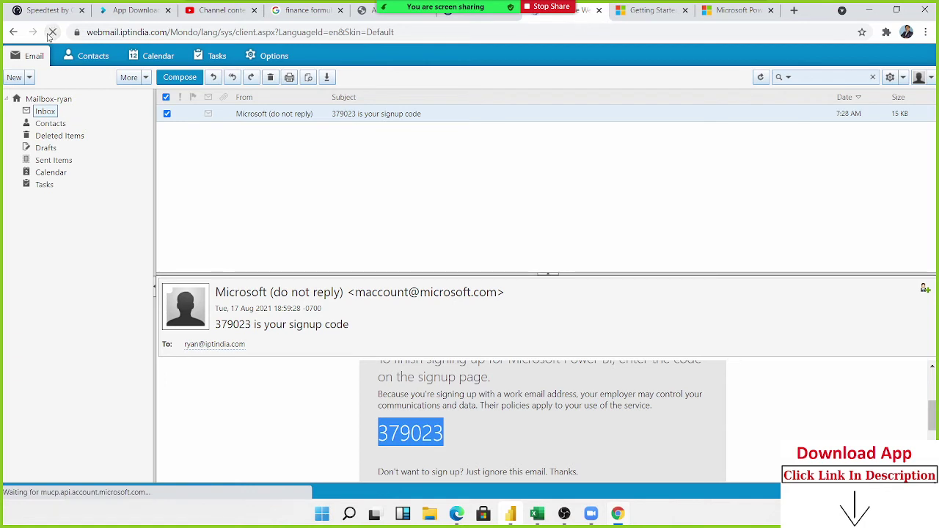
left_click(650, 10)
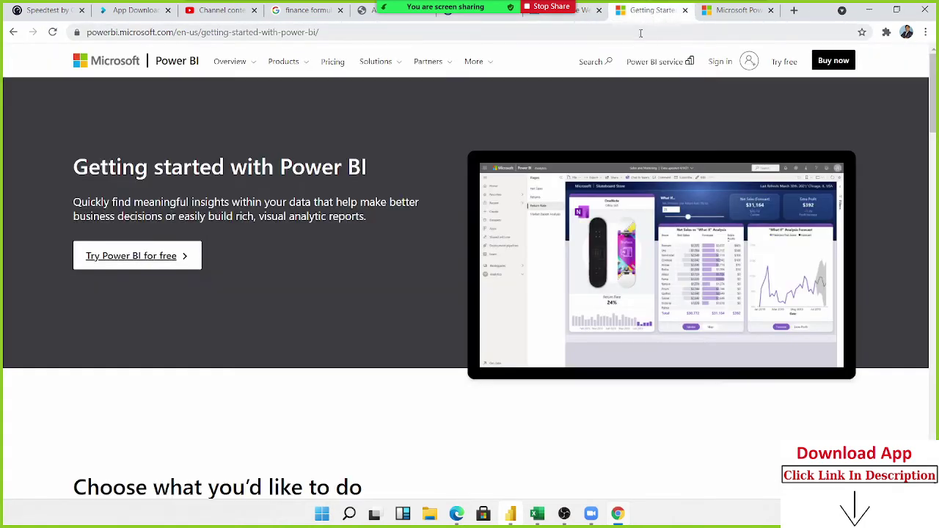
left_click(720, 64)
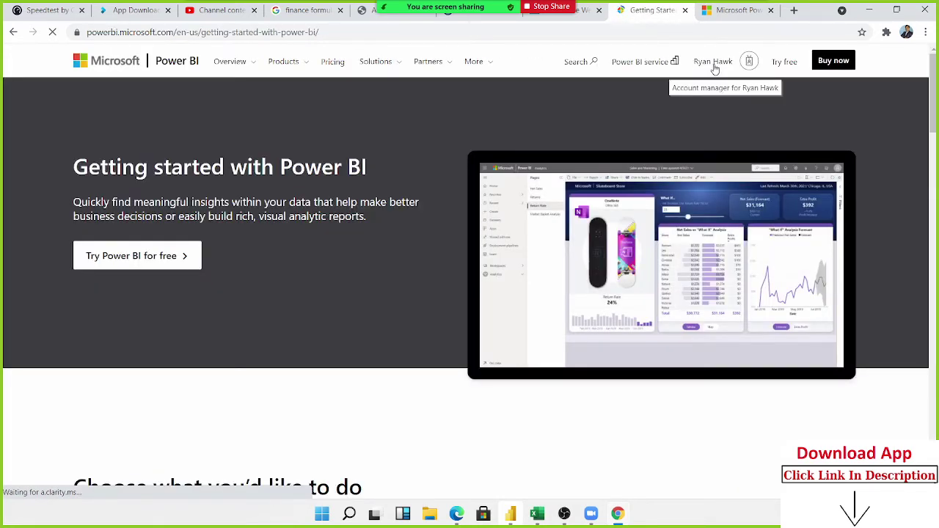
left_click(730, 10)
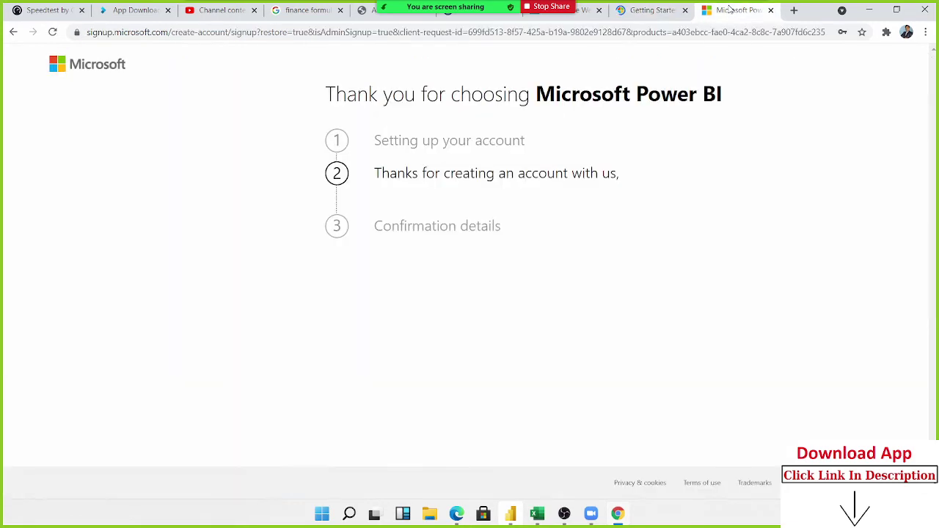
left_click(656, 12)
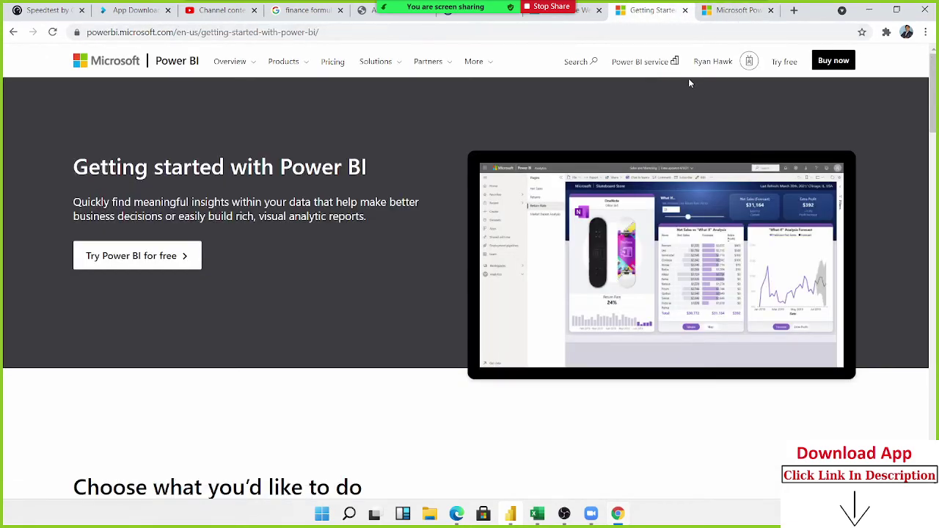
left_click(749, 64)
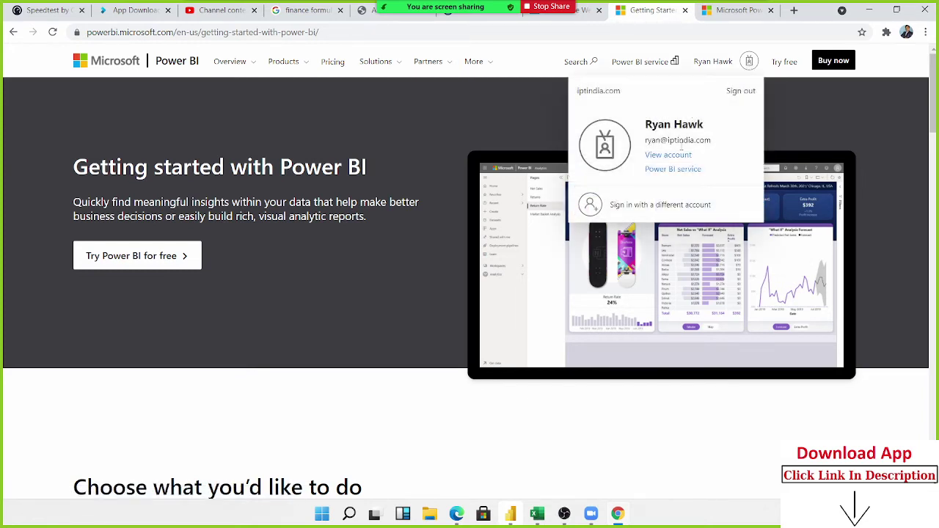
left_click(669, 169)
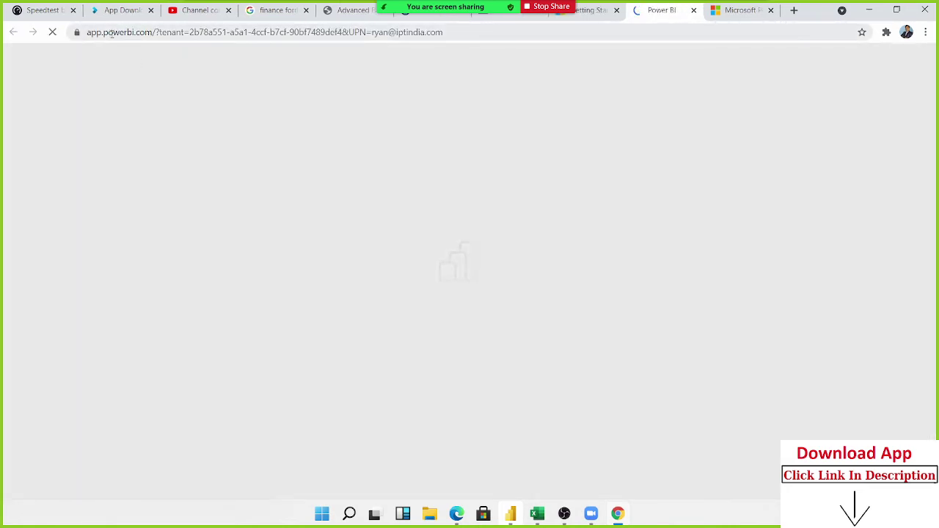
Step: Dismiss the Teams and Premium Per User banners on the service home page
left_click(148, 32)
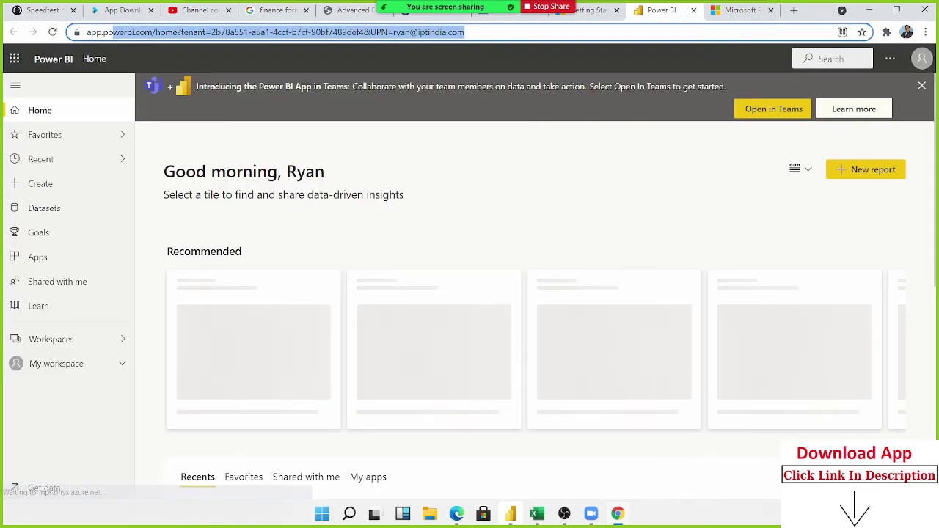
left_click_drag(493, 32, 97, 32)
left_click(128, 32)
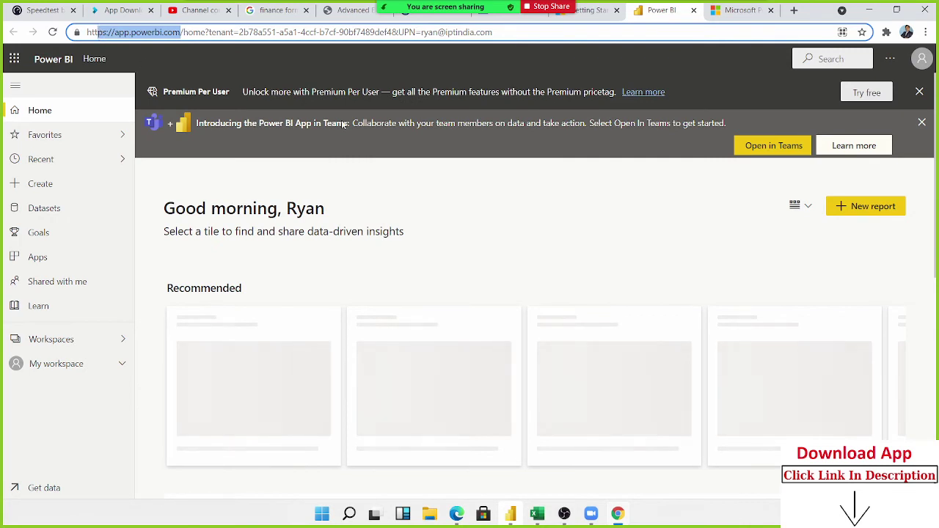
left_click(922, 122)
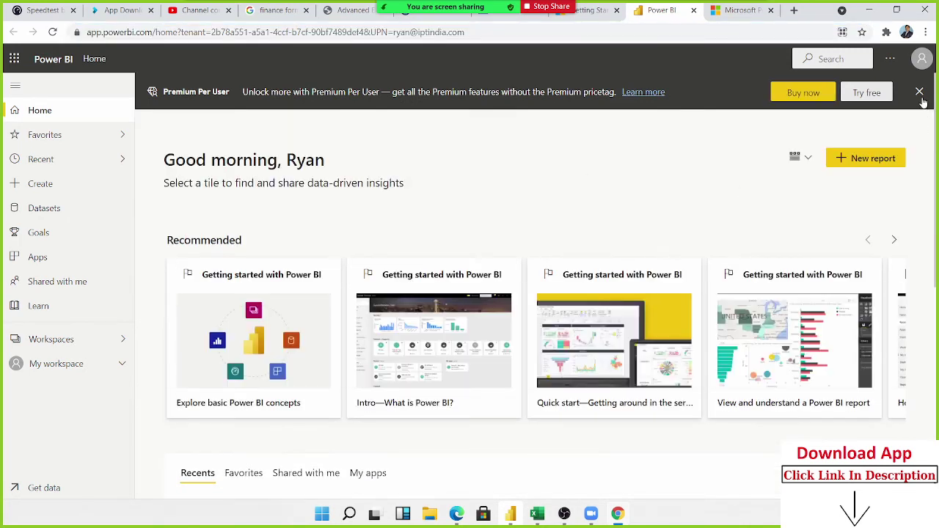
left_click(920, 92)
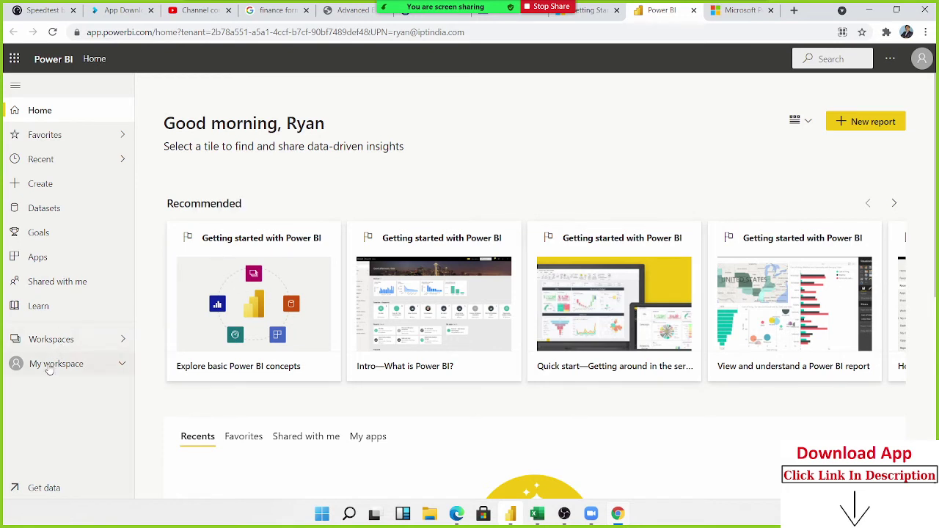
Step: Open and close the quick start guide, then scroll down to the empty Recents area
left_click(630, 325)
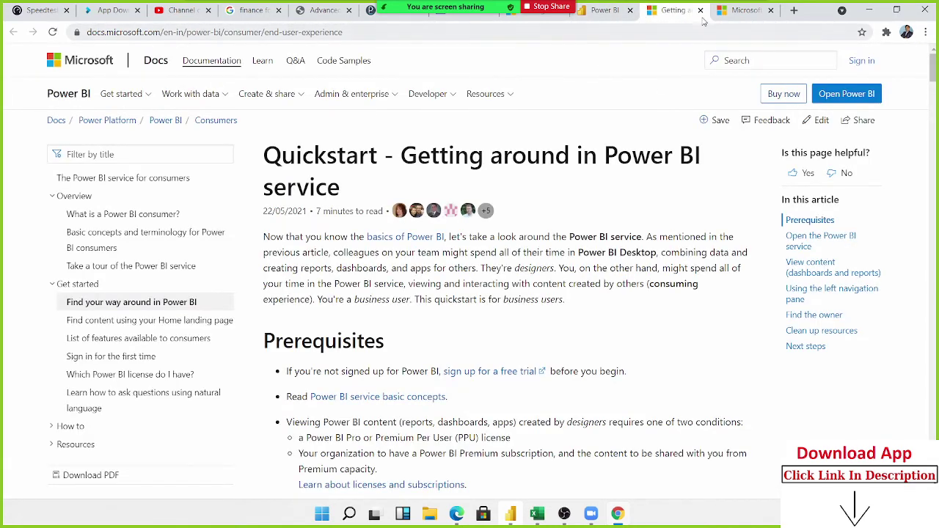
left_click(700, 10)
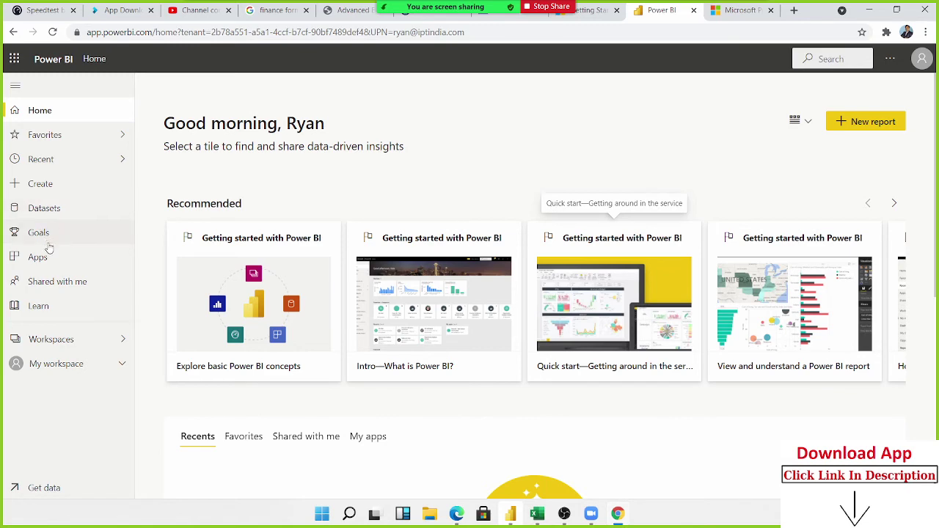
scroll(758, 466, "down", 5)
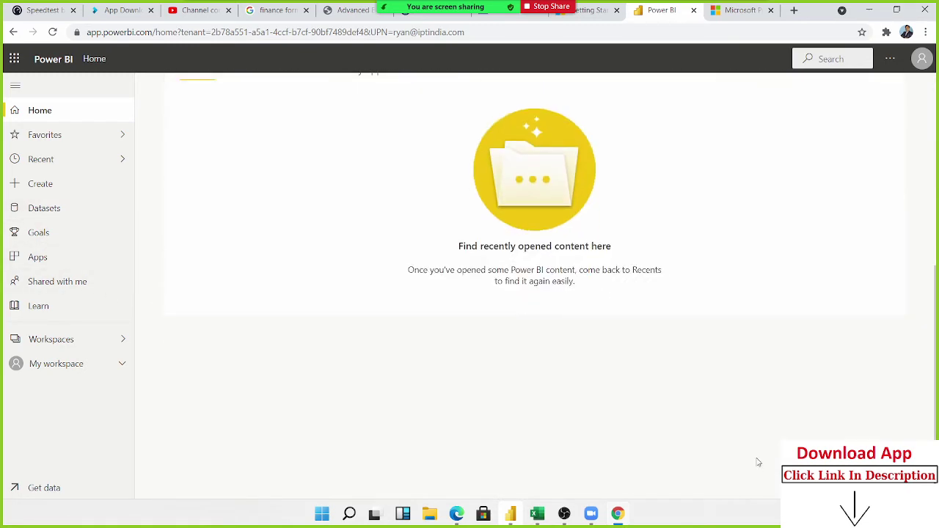
Step: Launch Power BI Desktop from Windows Search by searching 'po'
key("super")
type("po")
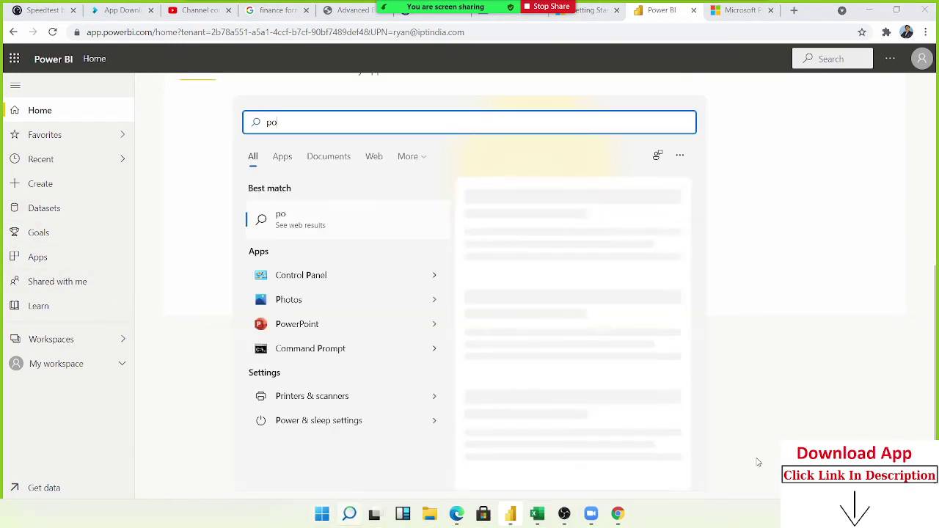
left_click(594, 264)
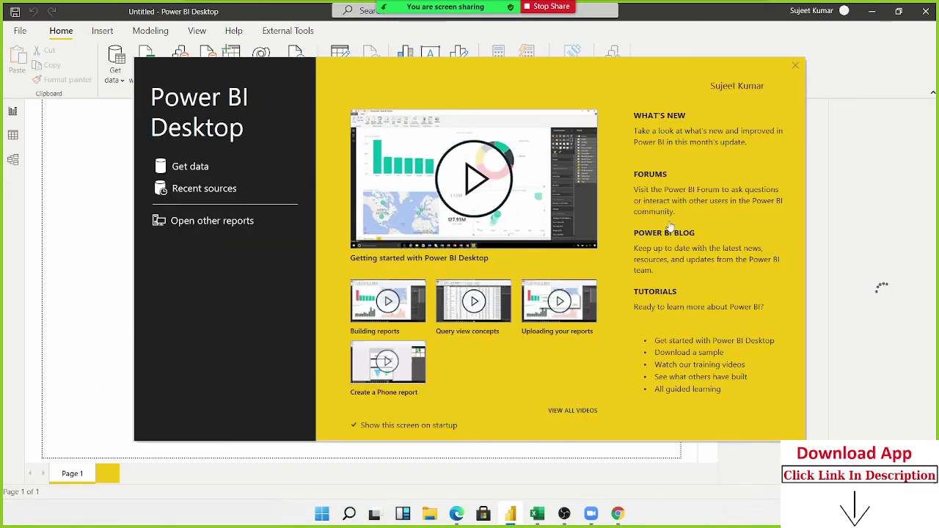
Step: Dismiss the Desktop welcome screen, review the signed-in account details, and return to the browser
left_click(795, 65)
left_click(828, 11)
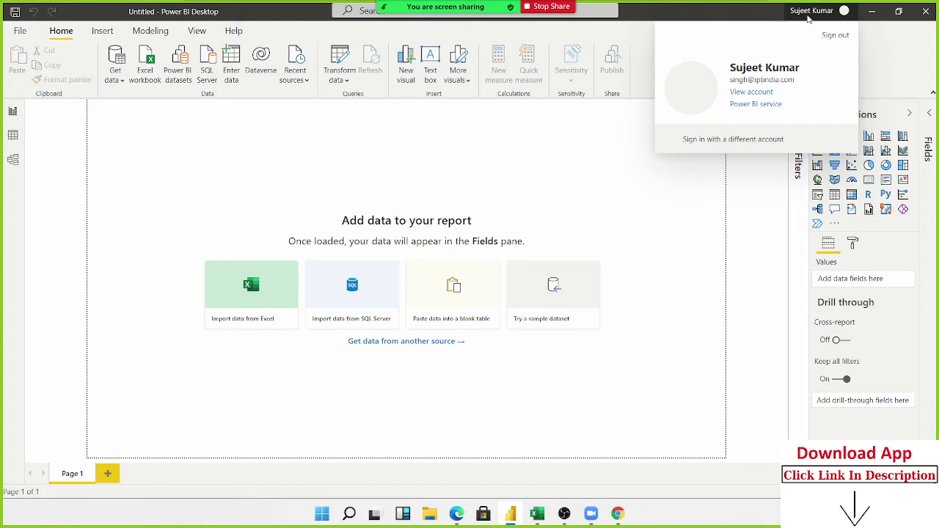
left_click(663, 316)
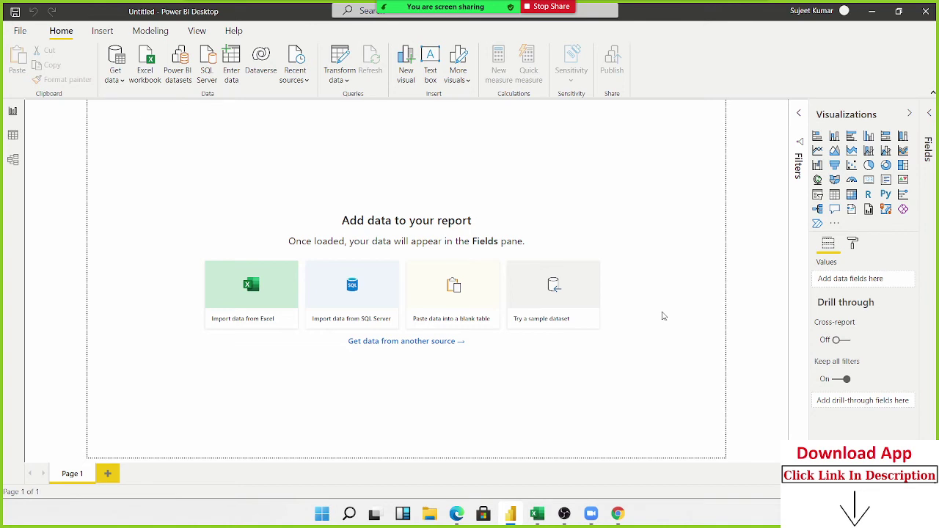
left_click(813, 12)
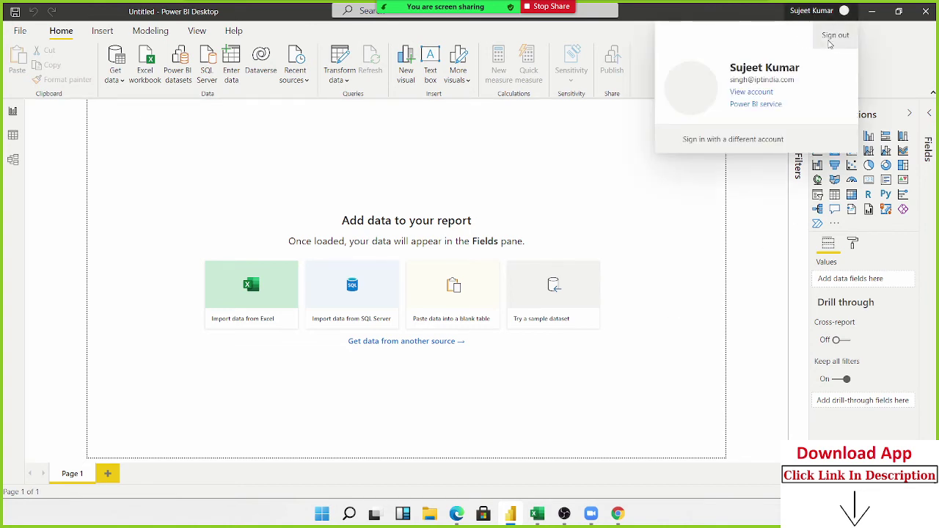
left_click(662, 262)
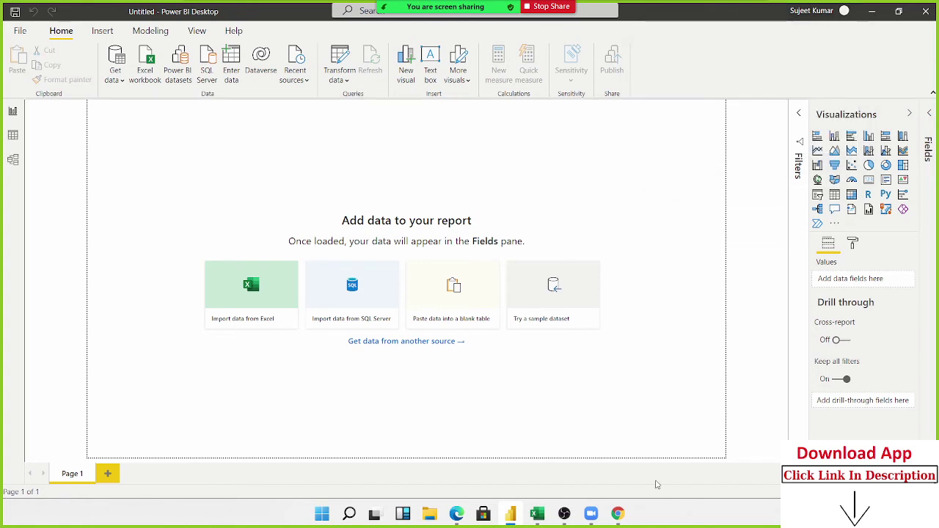
left_click(617, 513)
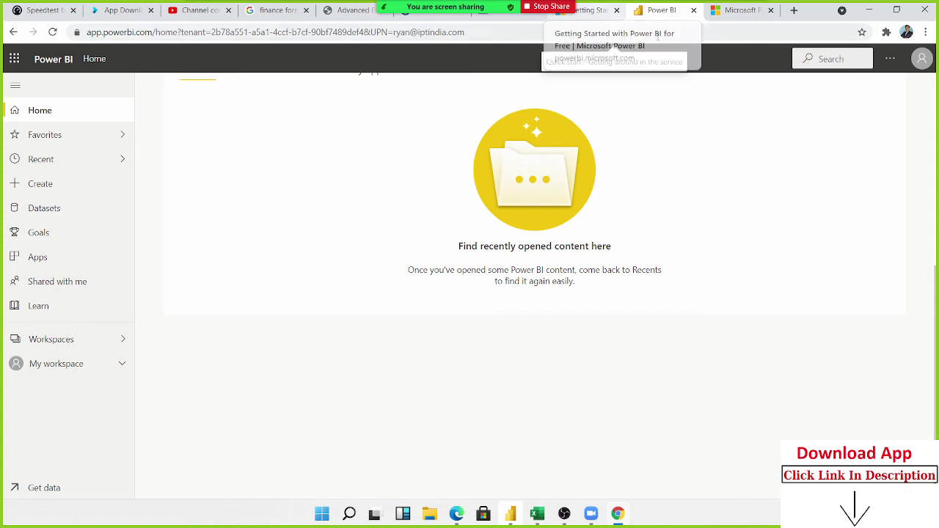
Step: Confirm the profile shows 'Free account', then bring the untitled Power BI Desktop report forward
left_click(922, 59)
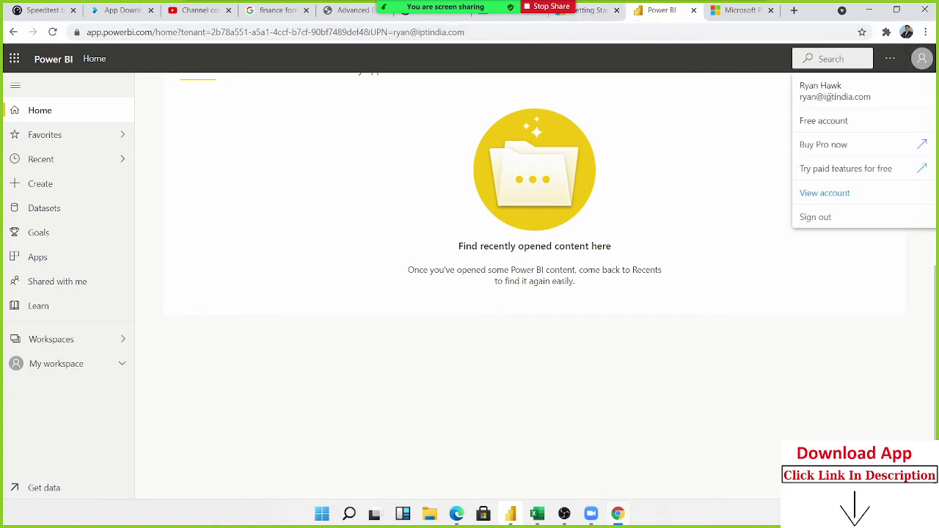
left_click(921, 59)
left_click(921, 59)
left_click(509, 513)
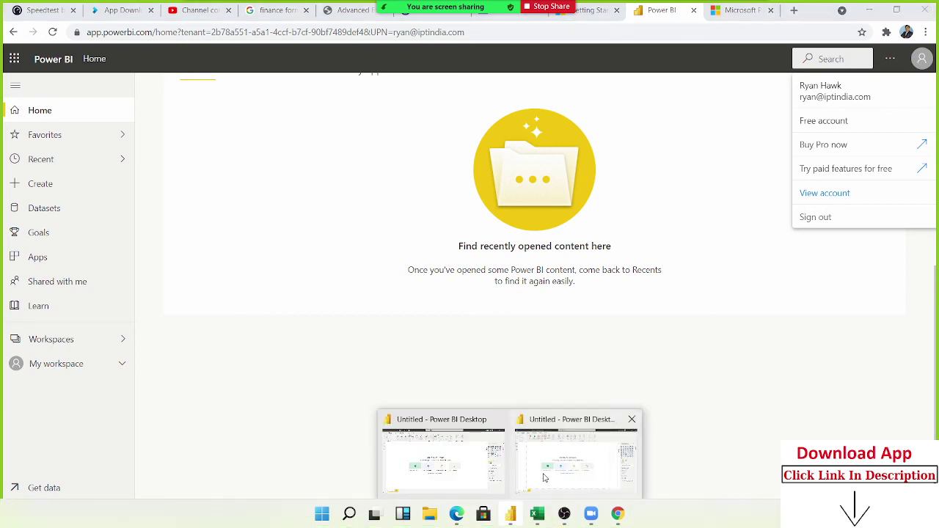
left_click(544, 477)
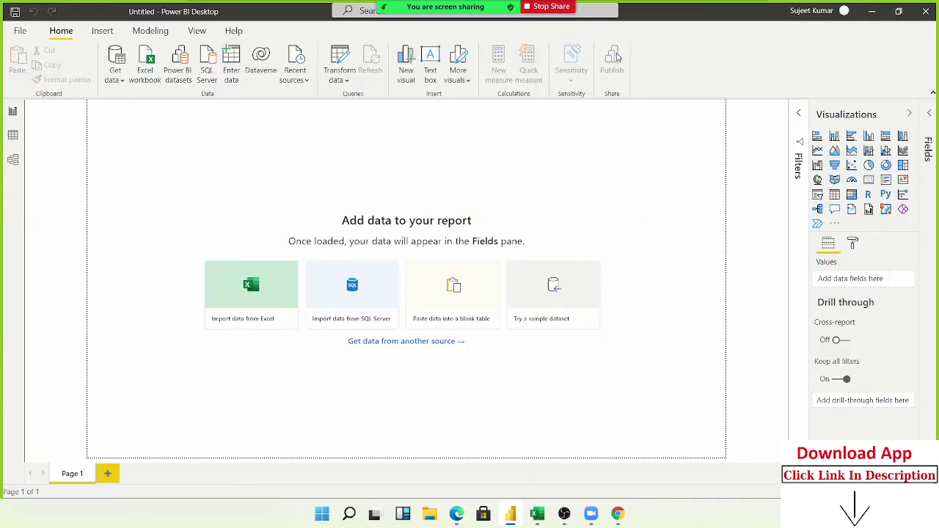
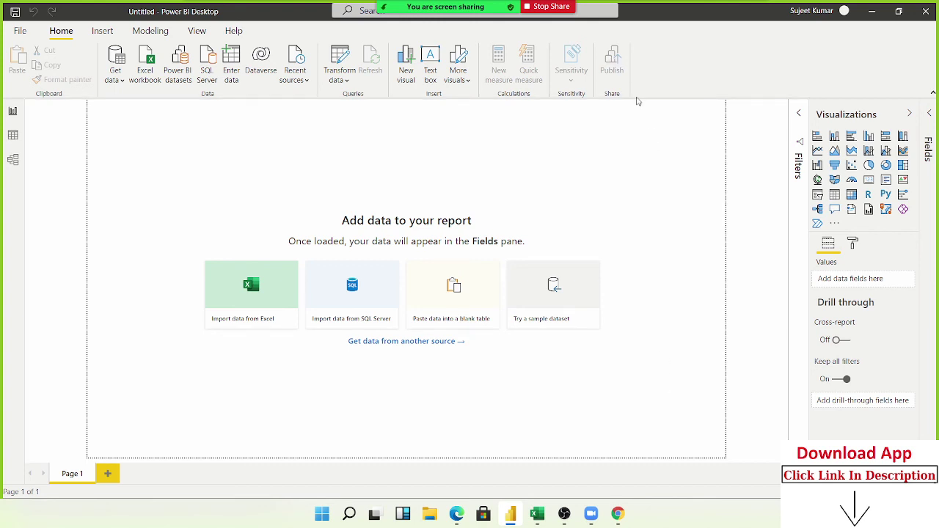
Step: Switch to the Power BI service in Chrome and open the empty My workspace page
left_click(620, 514)
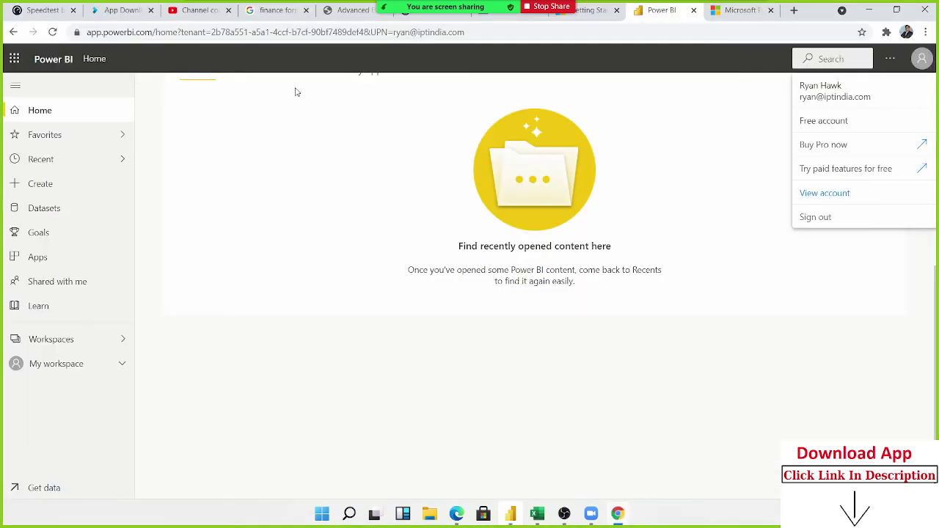
left_click(51, 368)
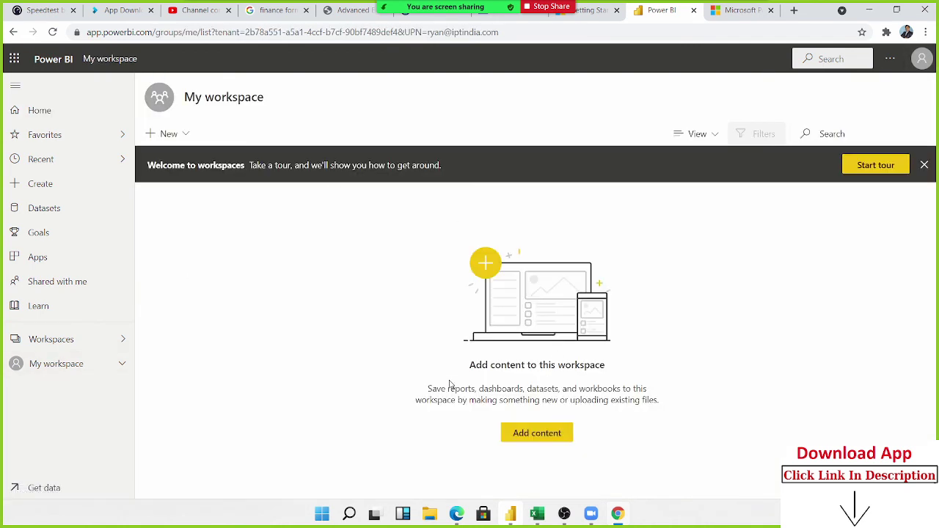
Step: Choose Add content, preview the Services apps panel, then close it to return to Get Data
left_click(509, 433)
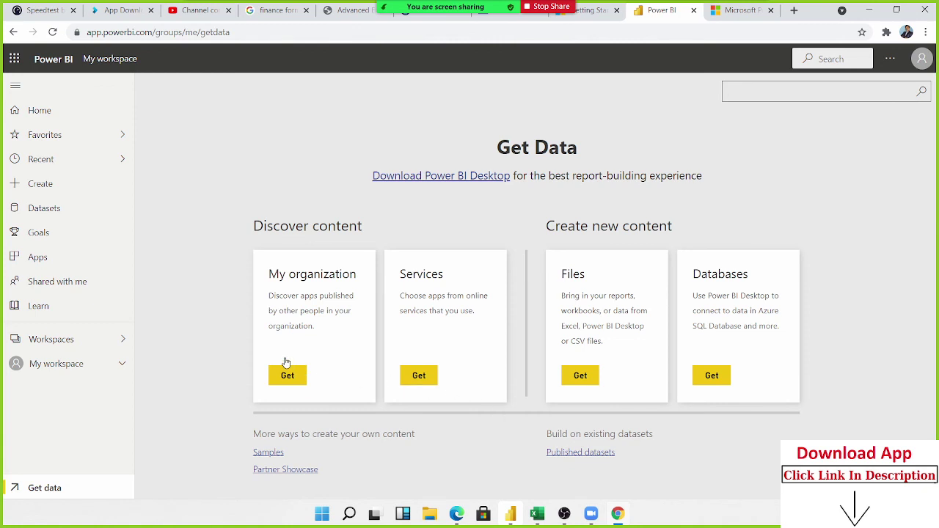
left_click(432, 378)
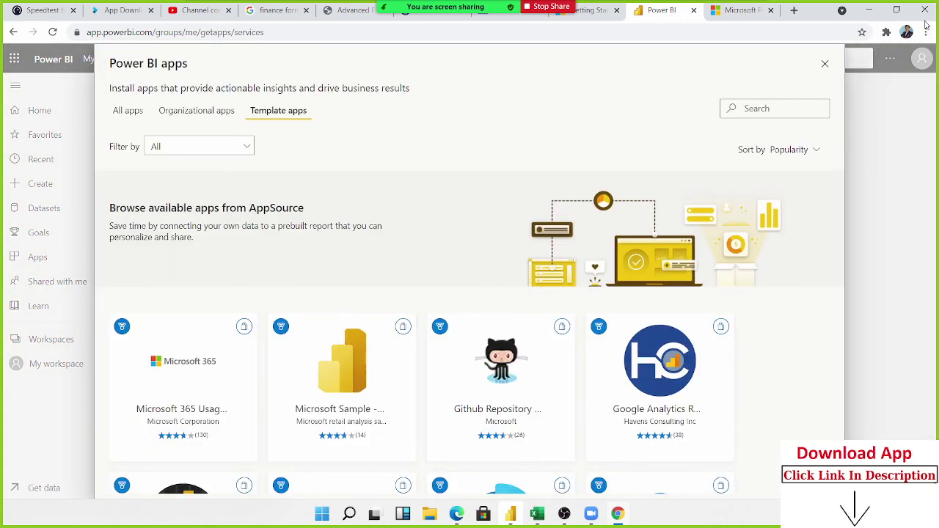
left_click(824, 63)
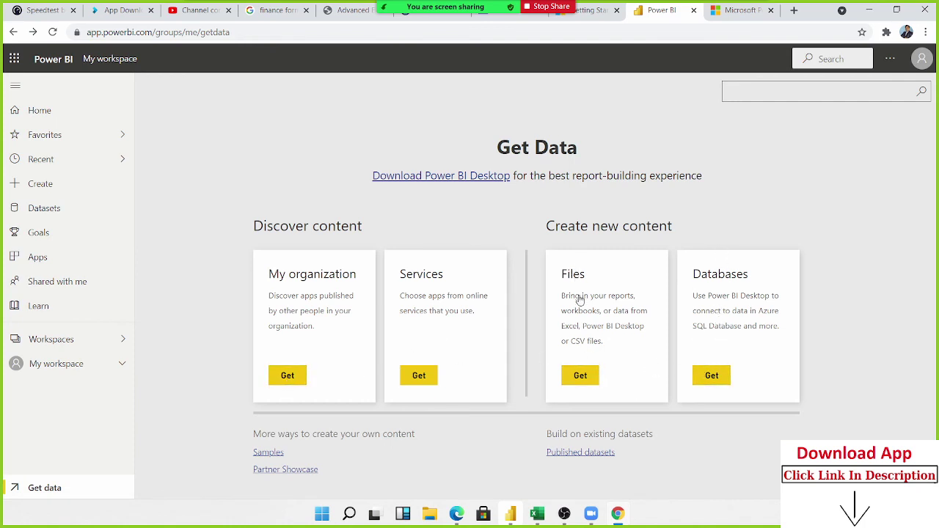
Step: Preview the Databases sources, return Home, then minimize Chrome and Power BI Desktop
left_click(715, 375)
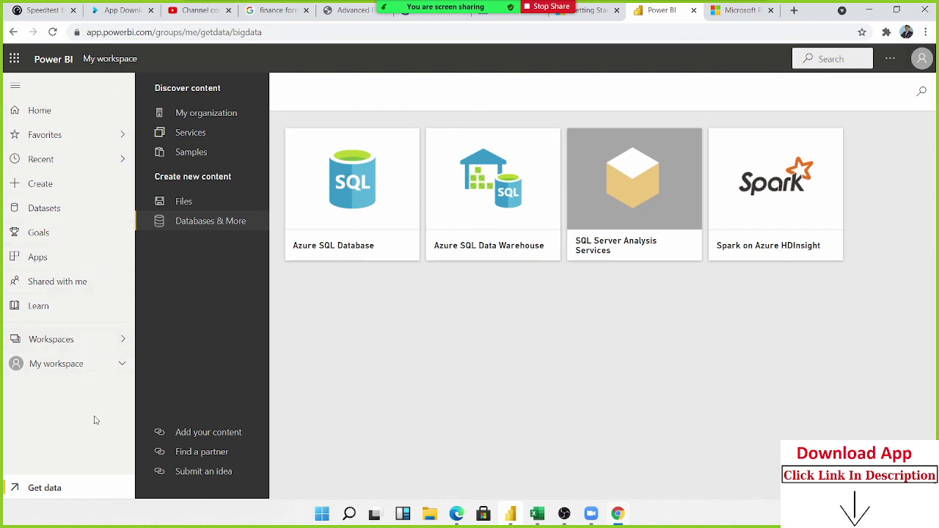
left_click(29, 112)
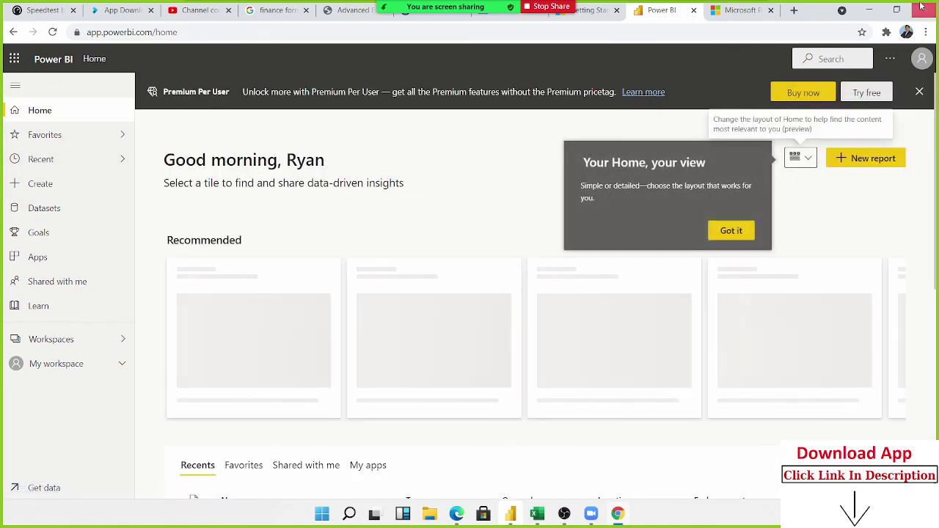
left_click(876, 9)
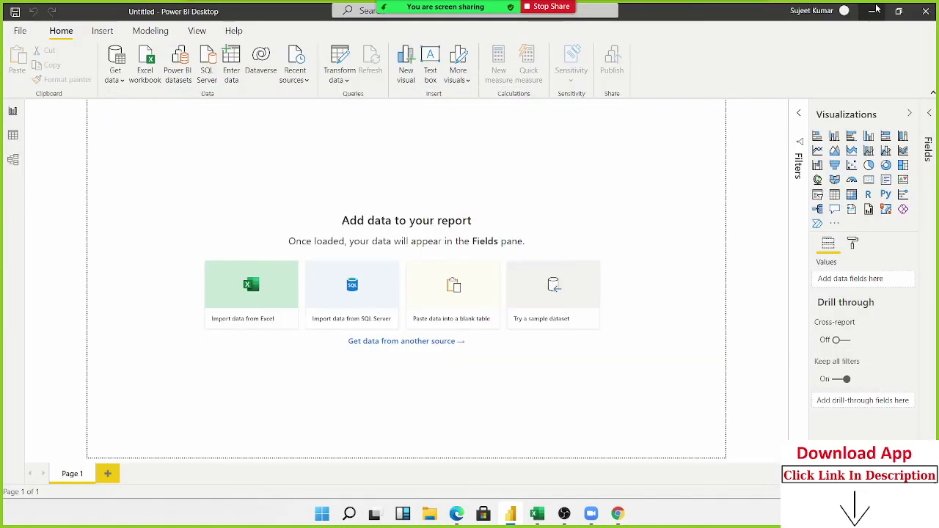
left_click(873, 10)
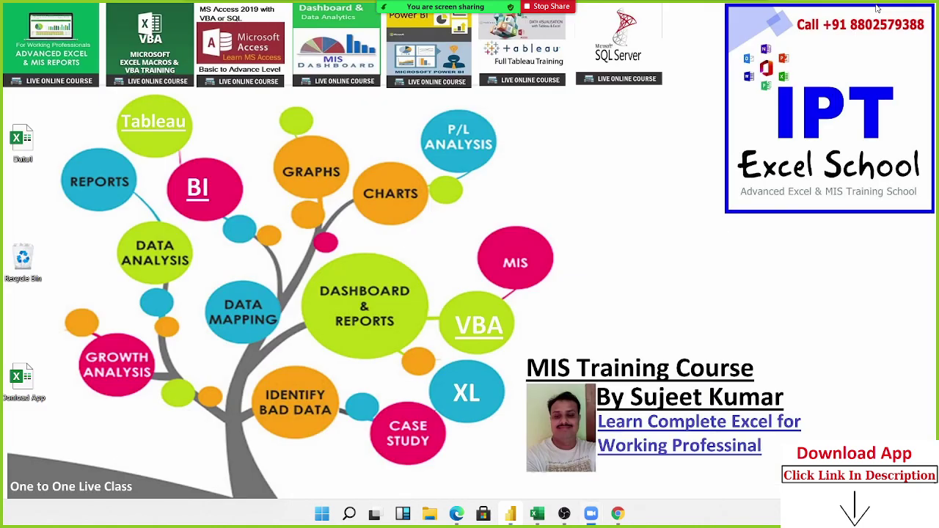